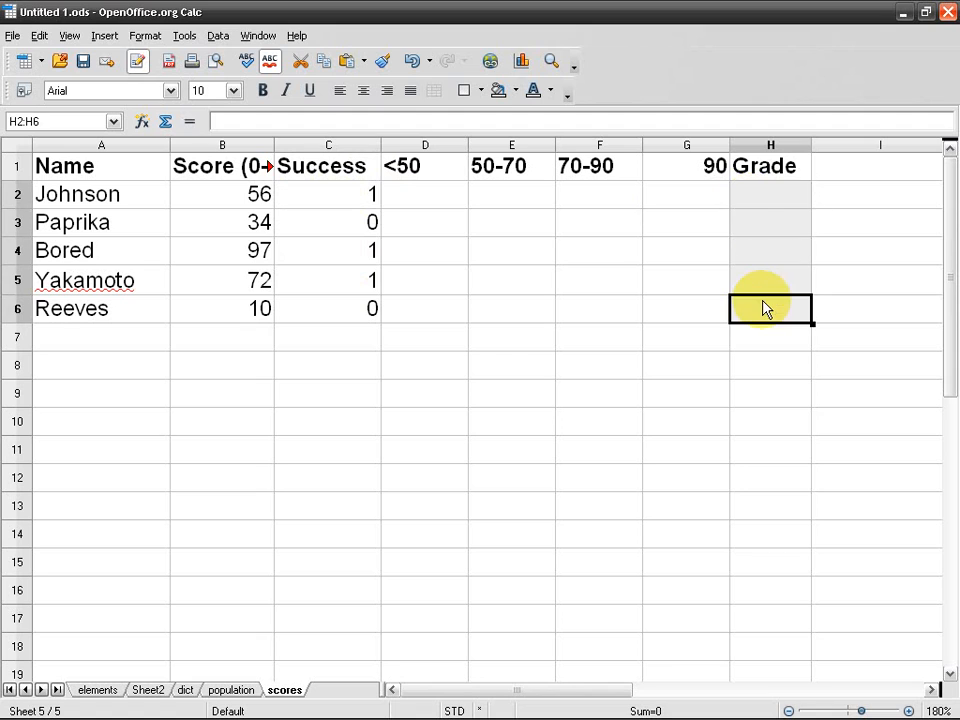
Step: Change the score-band header in cell E1 to 50-69
{"action": "left_click", "coordinate": [264, 201]}
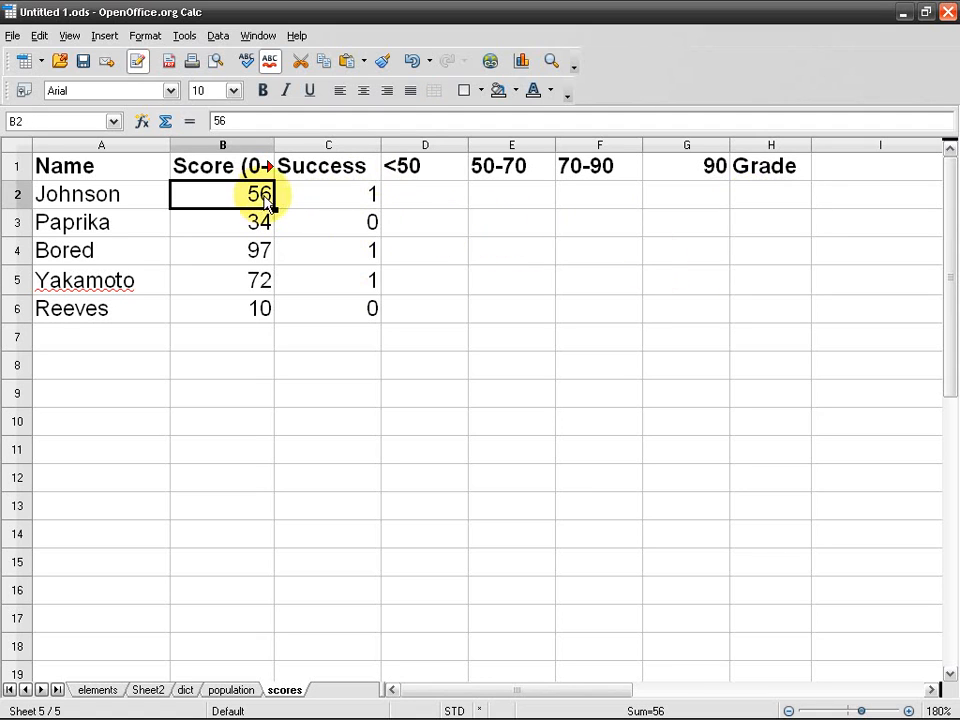
{"action": "left_click", "coordinate": [408, 172]}
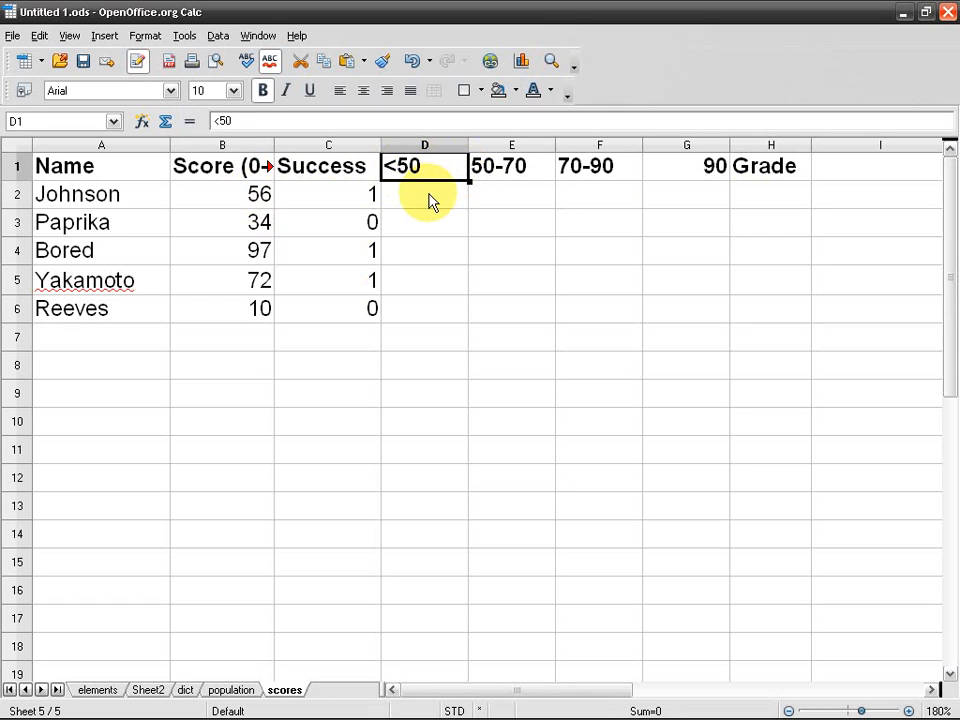
{"action": "left_click", "coordinate": [485, 168]}
{"action": "double_click", "coordinate": [484, 165]}
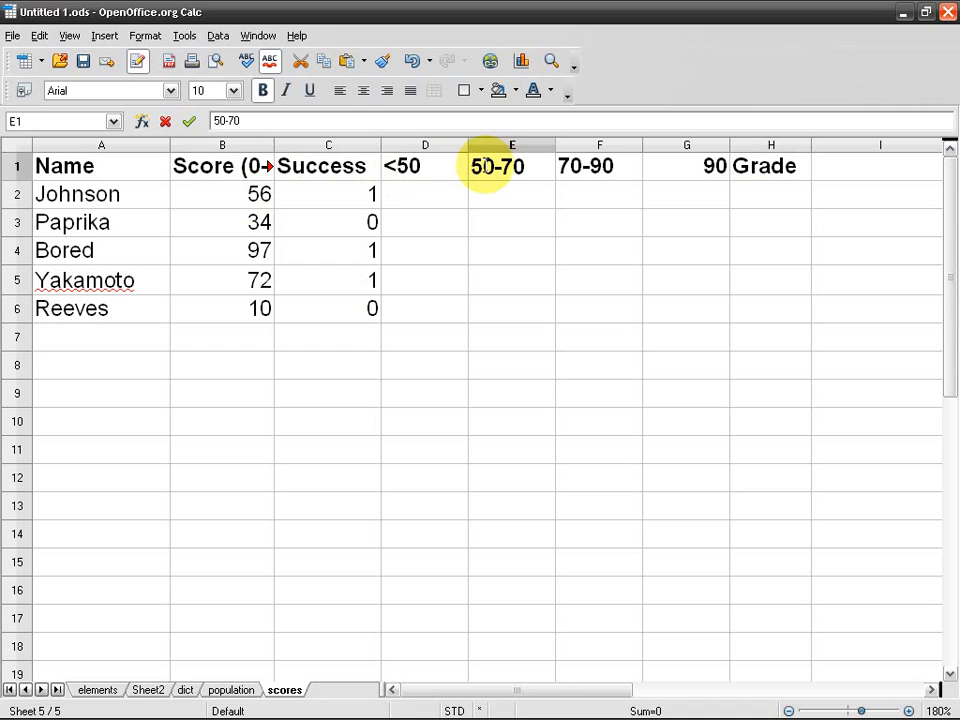
{"action": "left_click_drag", "start_coordinate": [502, 168], "coordinate": [533, 167]}
{"action": "type", "text": "69"}
{"action": "key", "text": "Return"}
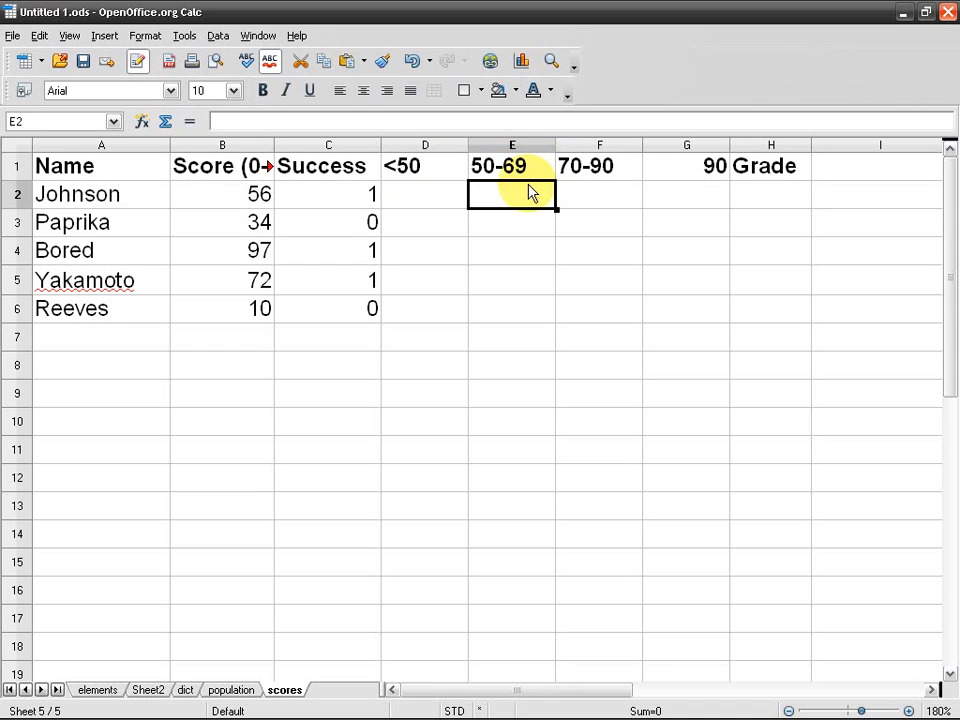
Step: Change the score-band header in cell F1 to 70-89
{"action": "left_click", "coordinate": [575, 170]}
{"action": "double_click", "coordinate": [598, 170]}
{"action": "left_click_drag", "start_coordinate": [592, 162], "coordinate": [629, 145]}
{"action": "type", "text": "89"}
{"action": "key", "text": "Return"}
{"action": "left_click", "coordinate": [673, 170]}
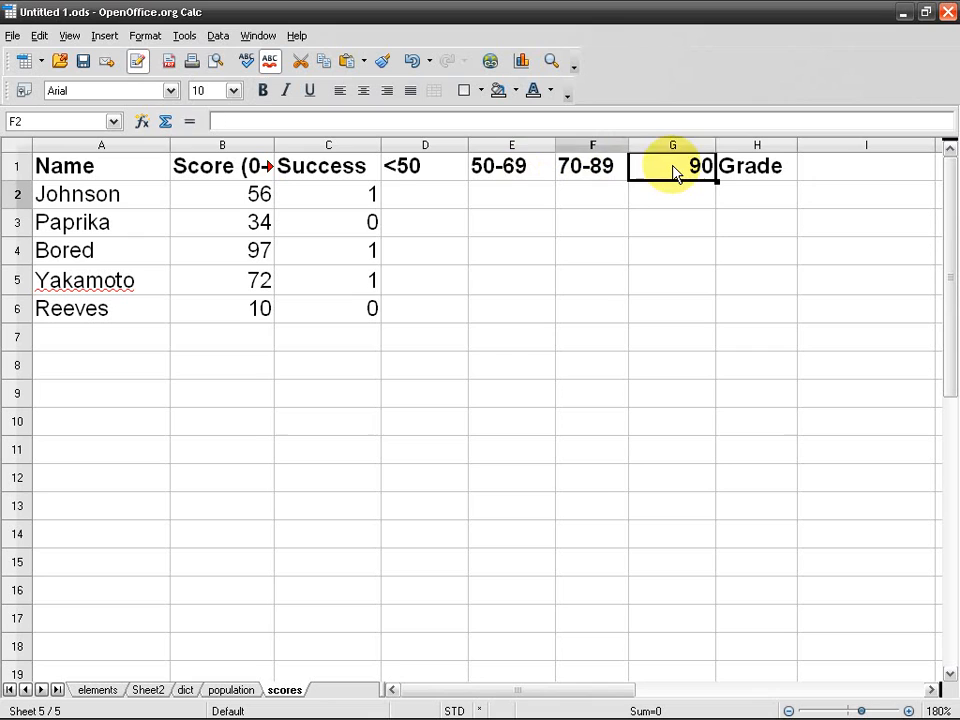
{"action": "double_click", "coordinate": [675, 168]}
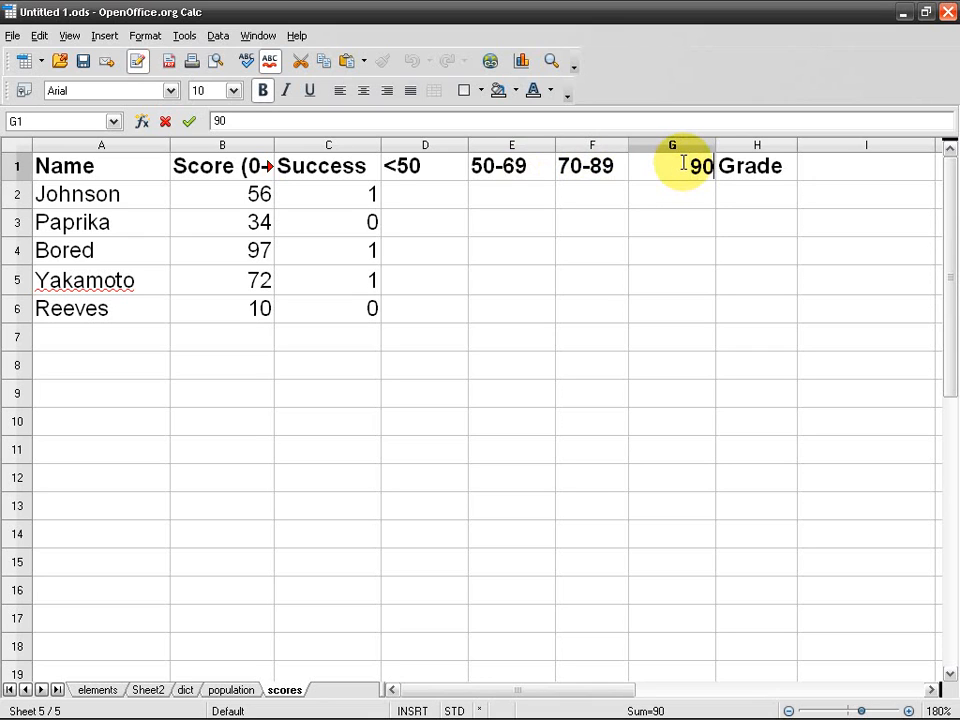
{"action": "type", "text": "+"}
{"action": "key", "text": "BackSpace"}
{"action": "key", "text": "Return"}
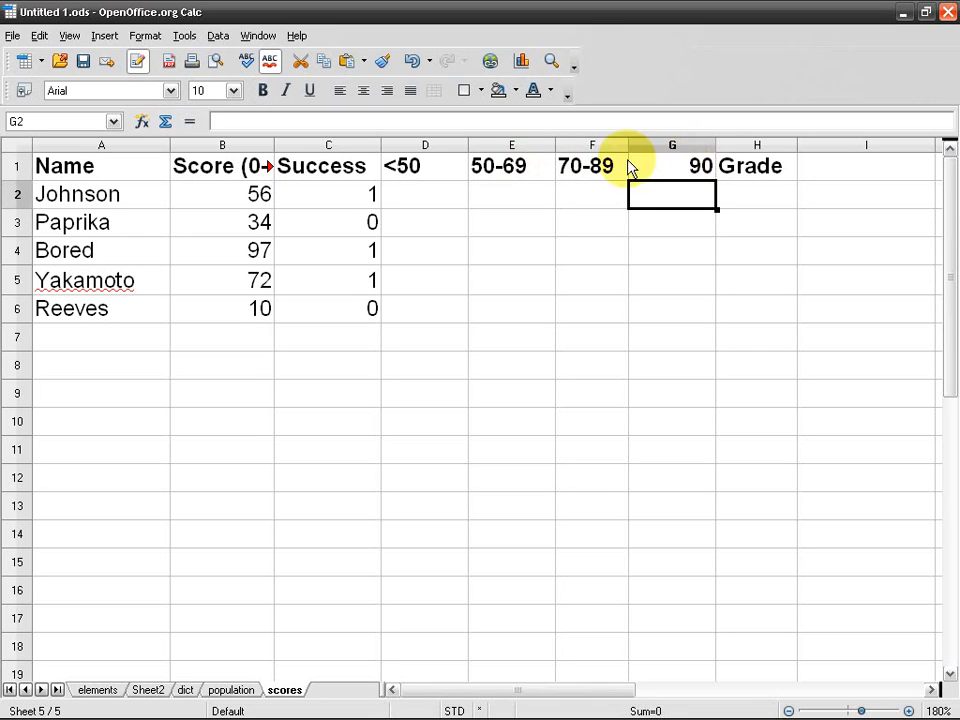
Step: Widen column D slightly, and fill D2 through D6 with the formula =b2<50, adjusted for each row
{"action": "mouse_move", "coordinate": [469, 145]}
{"action": "left_mouse_down"}
{"action": "mouse_move", "coordinate": [442, 145]}
{"action": "mouse_move", "coordinate": [471, 145]}
{"action": "left_mouse_up"}
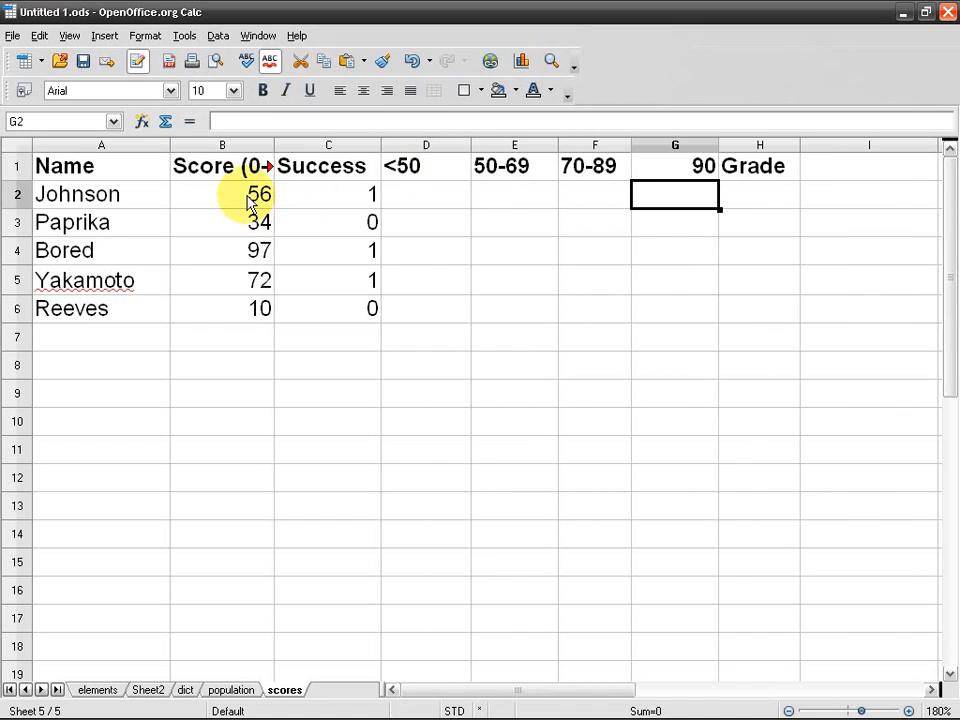
{"action": "left_click", "coordinate": [440, 200]}
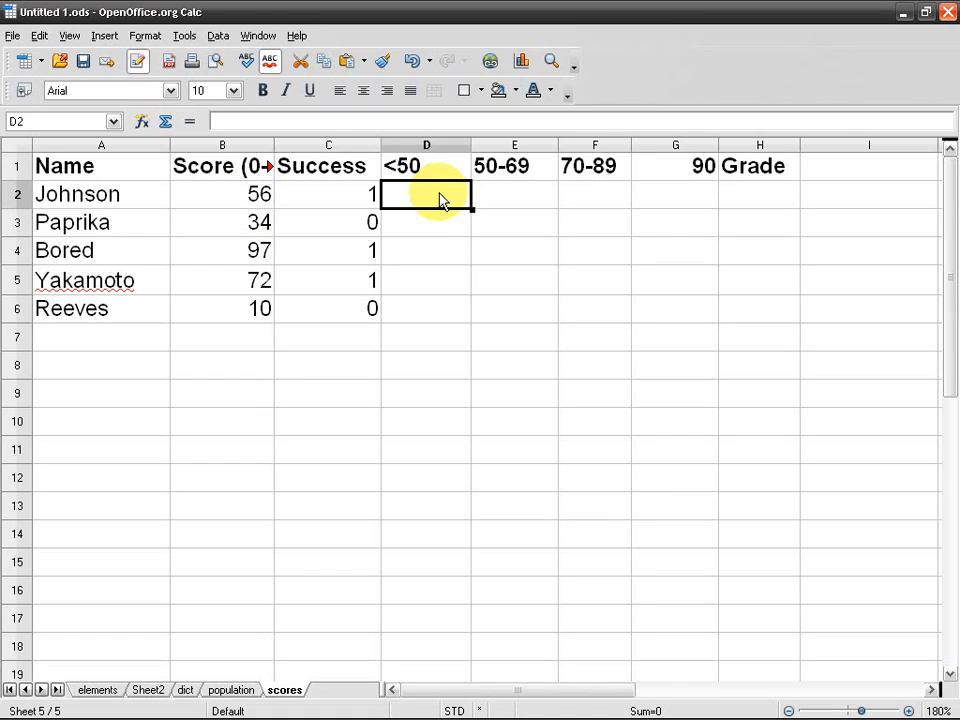
{"action": "type", "text": "="}
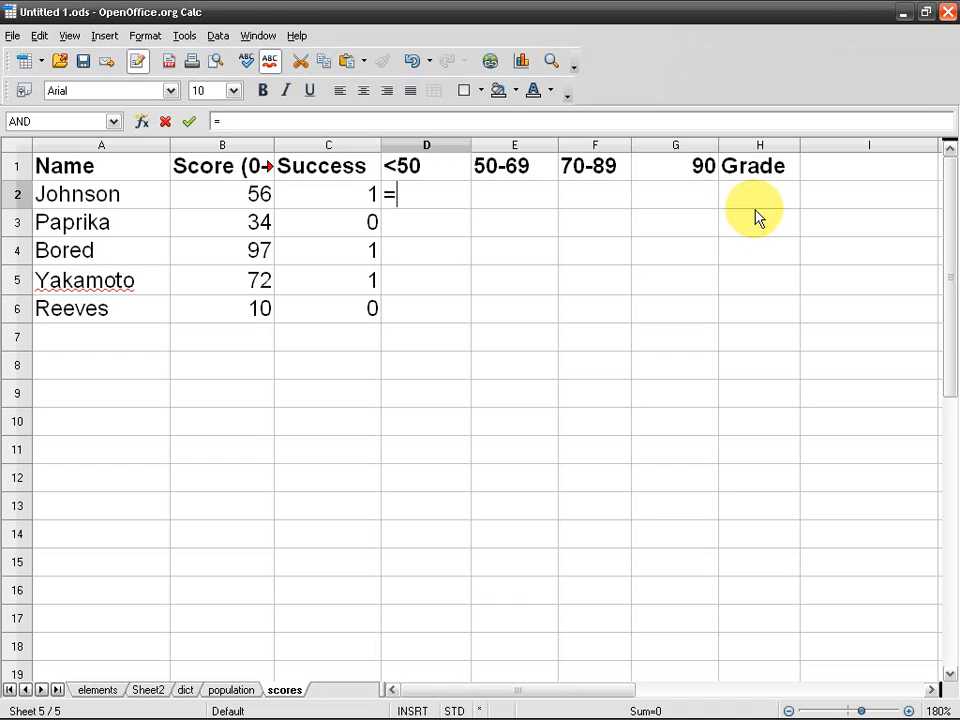
{"action": "type", "text": "b2<50"}
{"action": "key", "text": "Return"}
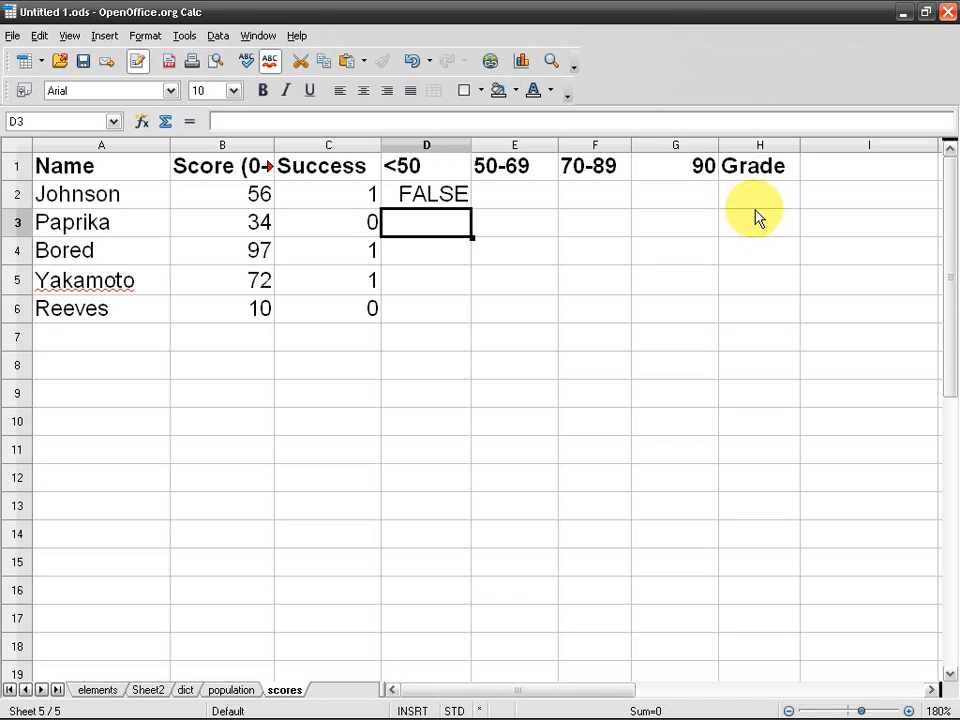
{"action": "left_click", "coordinate": [458, 203]}
{"action": "left_click_drag", "start_coordinate": [472, 209], "coordinate": [471, 318]}
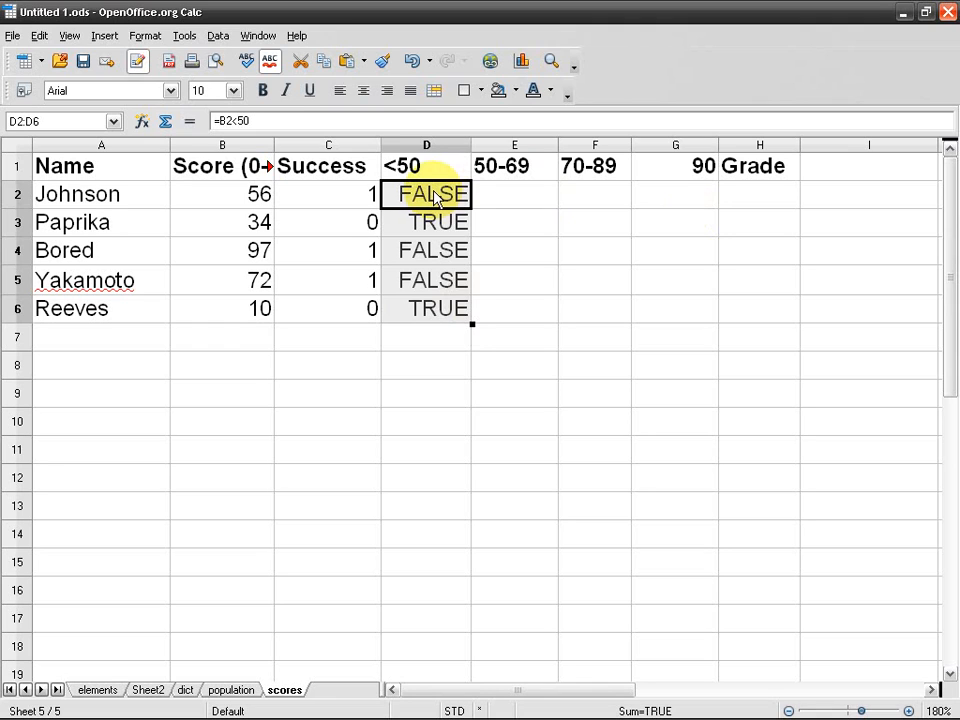
Step: Examine the comparison formula in D2 and check the results in column D against the scores
{"action": "double_click", "coordinate": [444, 200]}
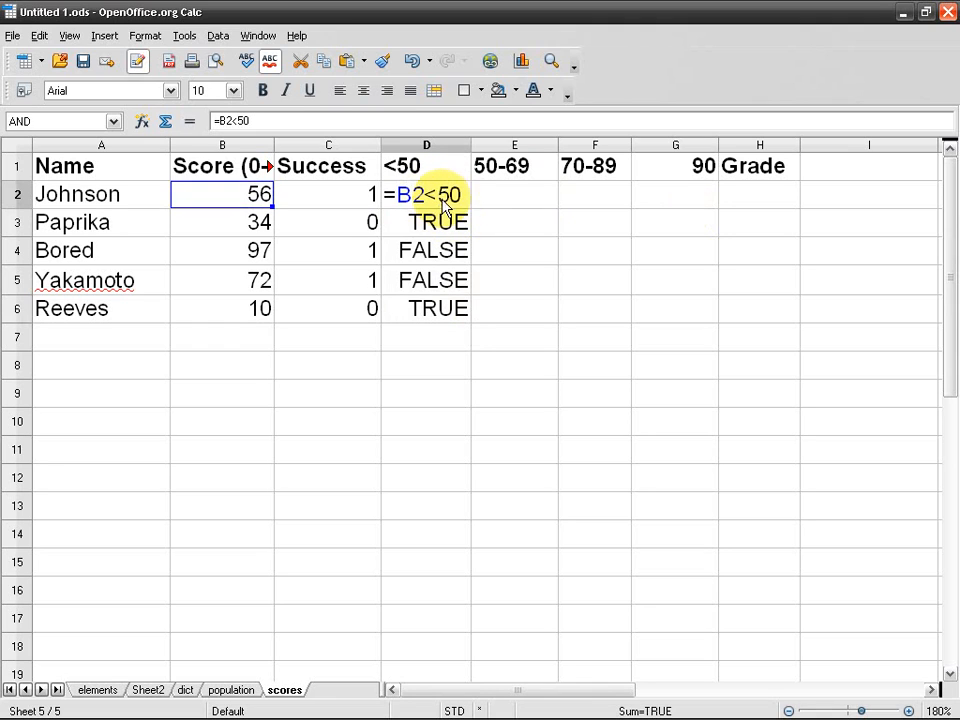
{"action": "left_click", "coordinate": [401, 194]}
{"action": "left_click_drag", "start_coordinate": [398, 194], "coordinate": [462, 195]}
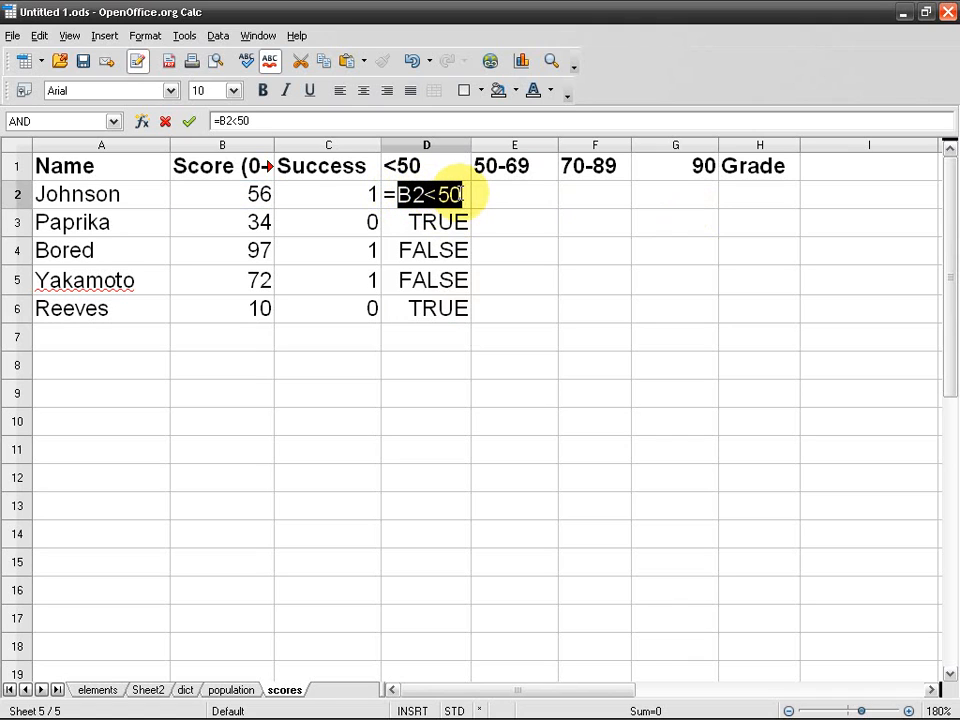
{"action": "key", "text": "Return"}
{"action": "left_click", "coordinate": [432, 193]}
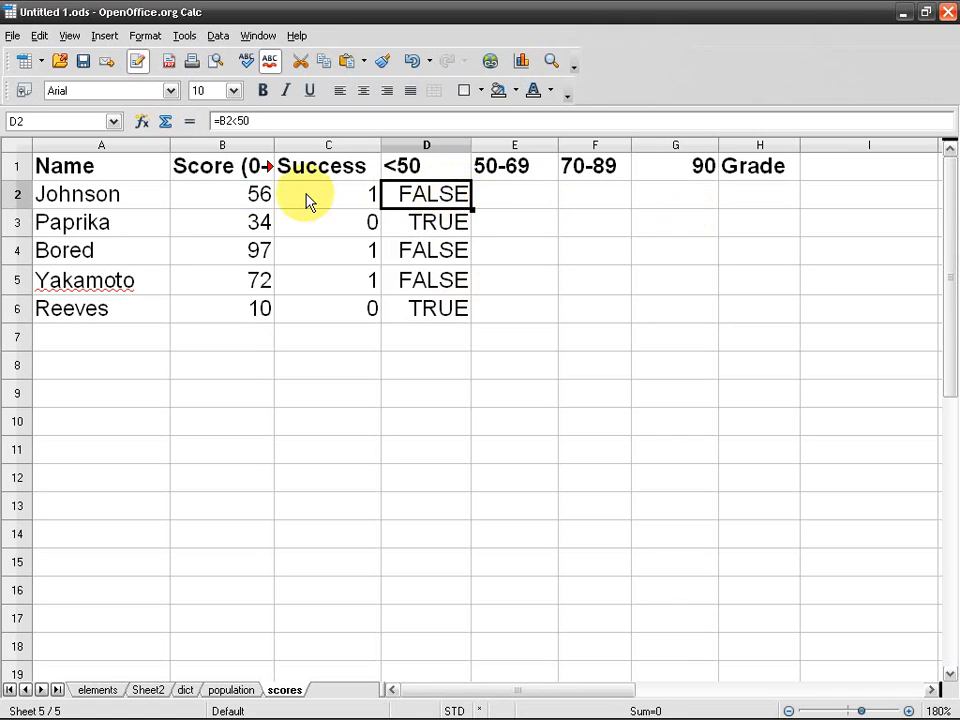
{"action": "left_click", "coordinate": [449, 228]}
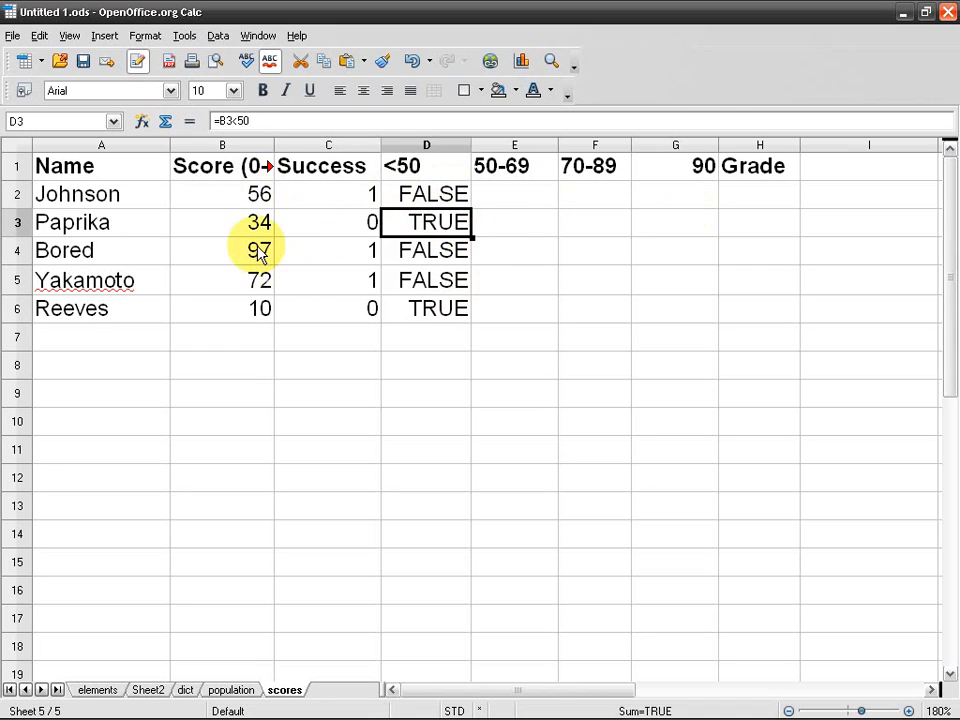
{"action": "left_click", "coordinate": [452, 310]}
Step: Draft a formula in E2 that combines both score limits as =b2>=50 AND b2<70
{"action": "left_click", "coordinate": [505, 195]}
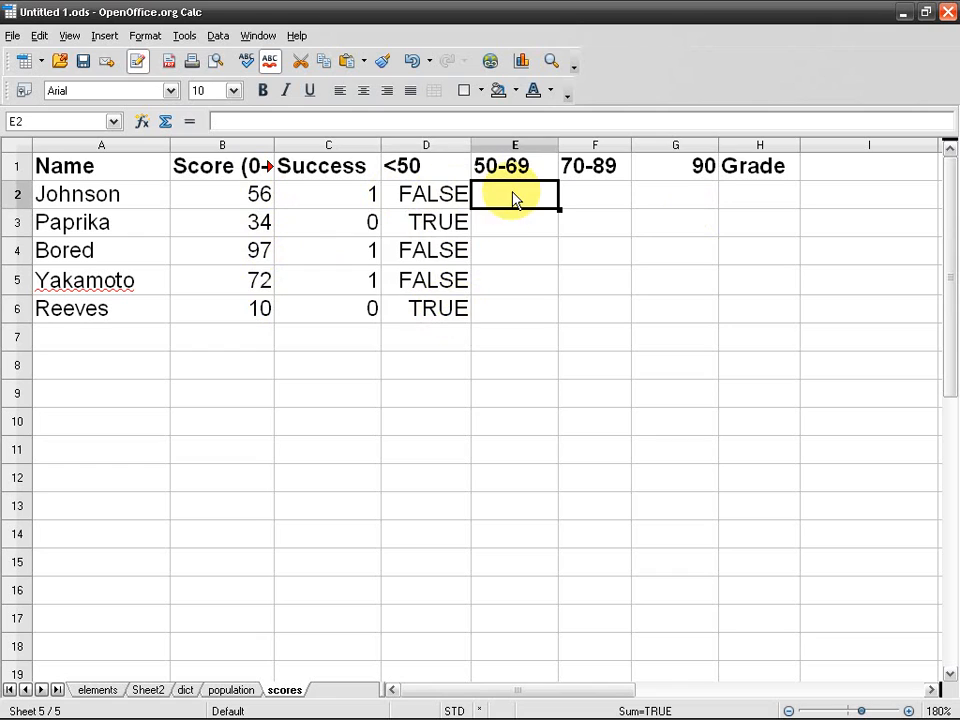
{"action": "type", "text": "="}
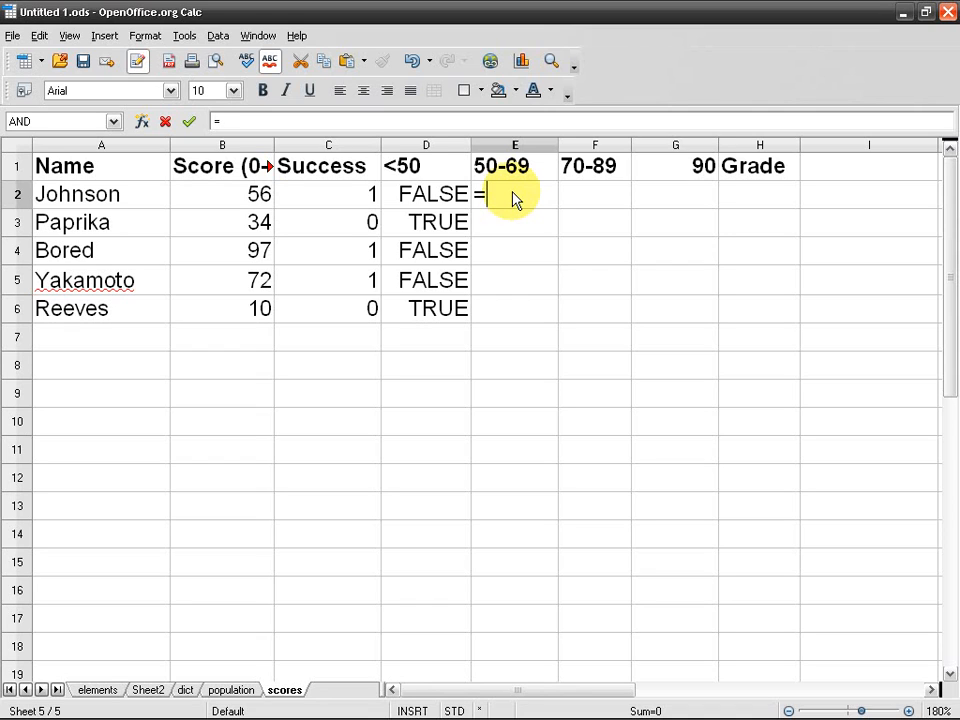
{"action": "type", "text": "b2>=50 AND"}
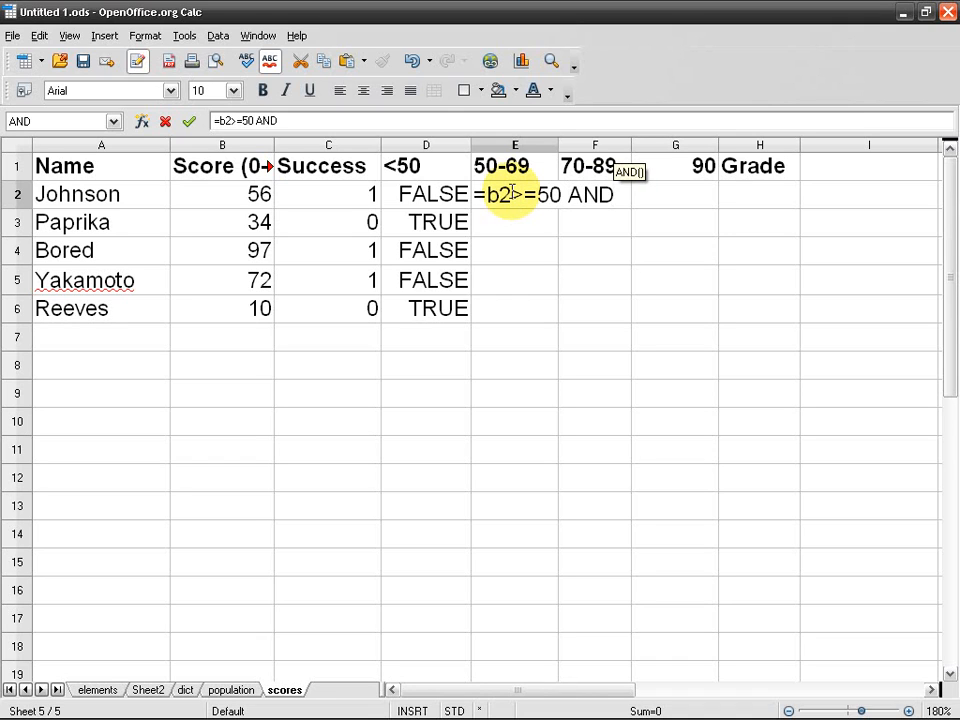
{"action": "type", "text": " b2"}
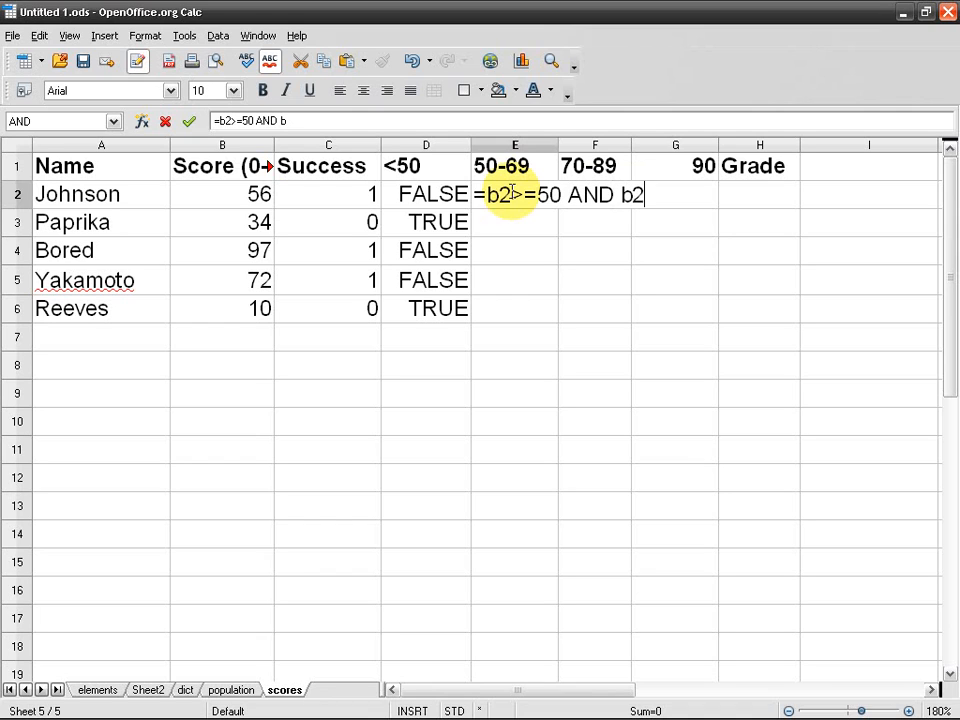
{"action": "type", "text": "<70"}
Step: Rewrite the E2 formula in function form as =AND(b2>=50;b2<70) and enter it
{"action": "key", "text": "Home"}
{"action": "key", "text": "Right"}
{"action": "type", "text": "AND("}
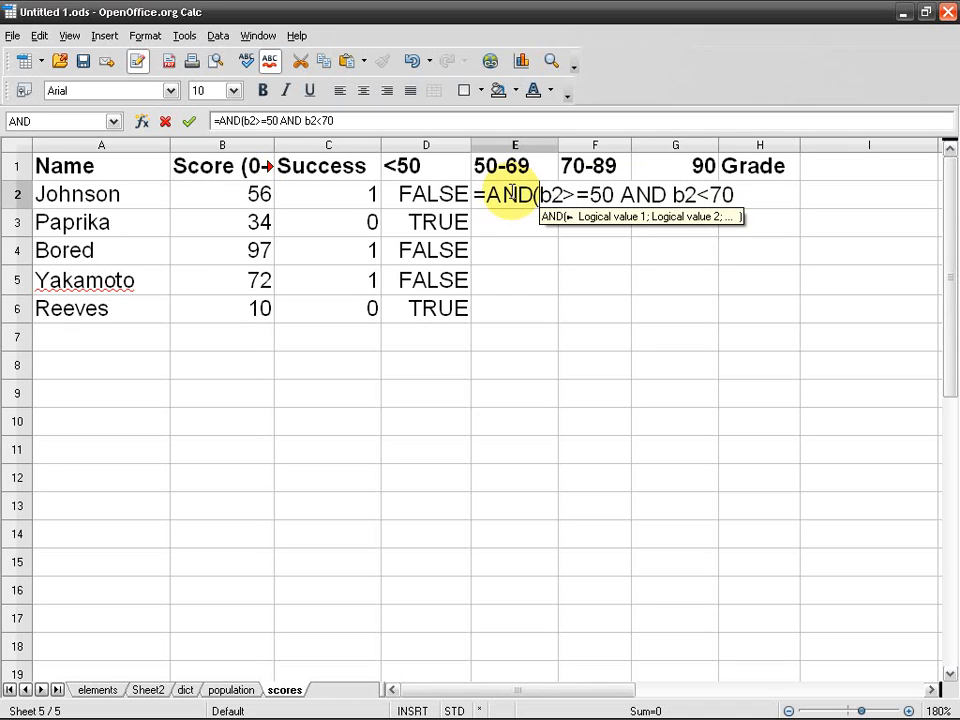
{"action": "key", "text": "Right"}
{"action": "key", "text": "Right"}
{"action": "key", "text": "Right"}
{"action": "key", "text": "Right"}
{"action": "key", "text": "Right"}
{"action": "key", "text": "Right"}
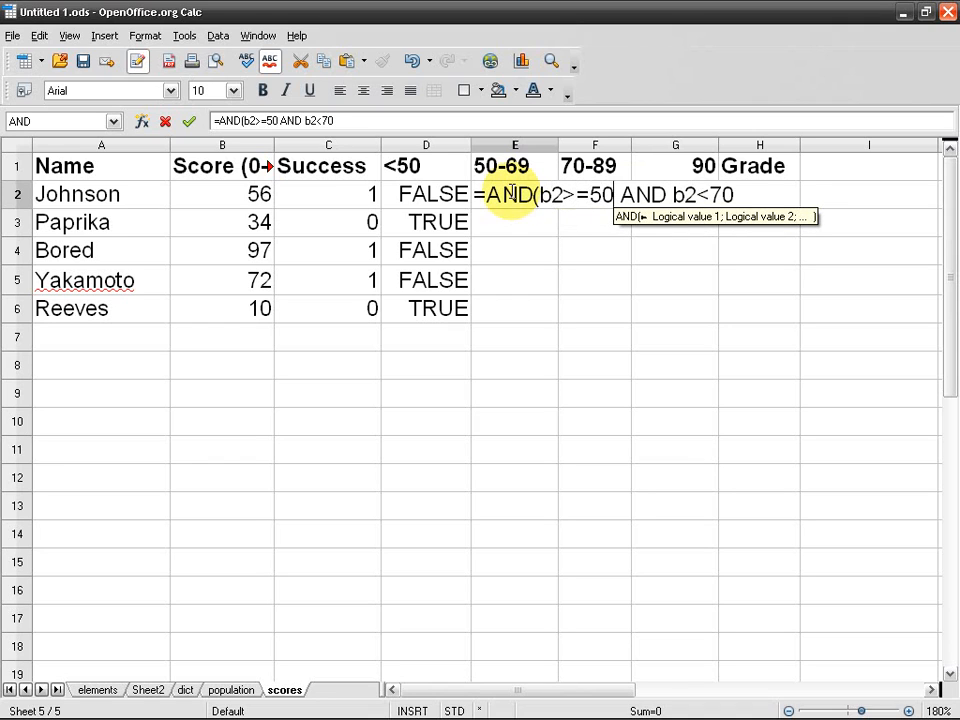
{"action": "type", "text": ";"}
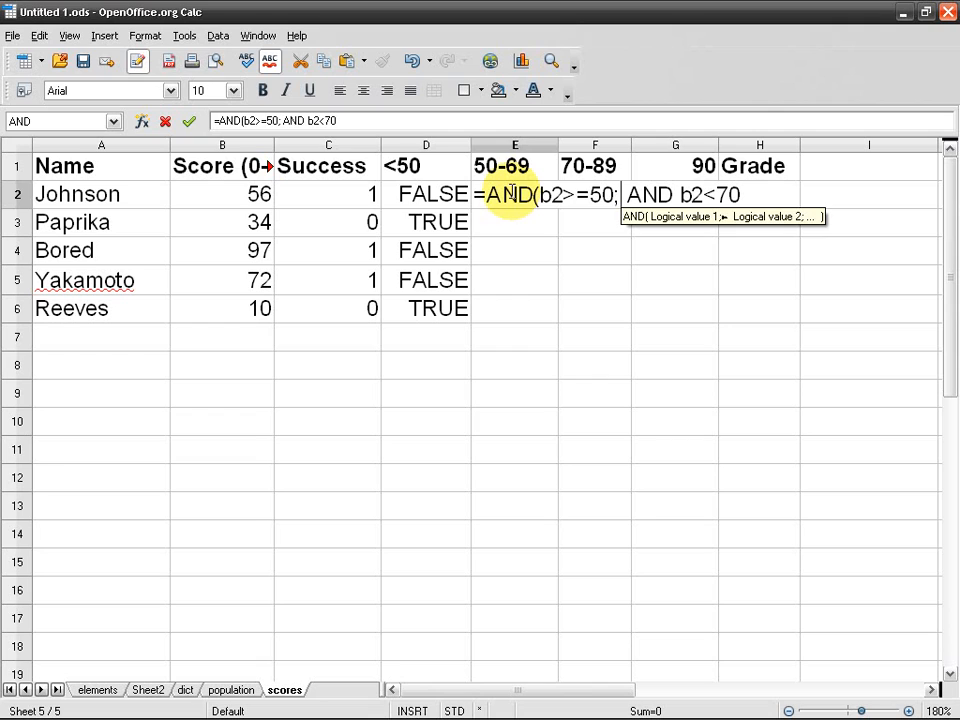
{"action": "key", "text": "shift+Right"}
{"action": "key", "text": "shift+Right"}
{"action": "key", "text": "shift+Right"}
{"action": "key", "text": "shift+Right"}
{"action": "key", "text": "shift+Right"}
{"action": "key", "text": "Delete"}
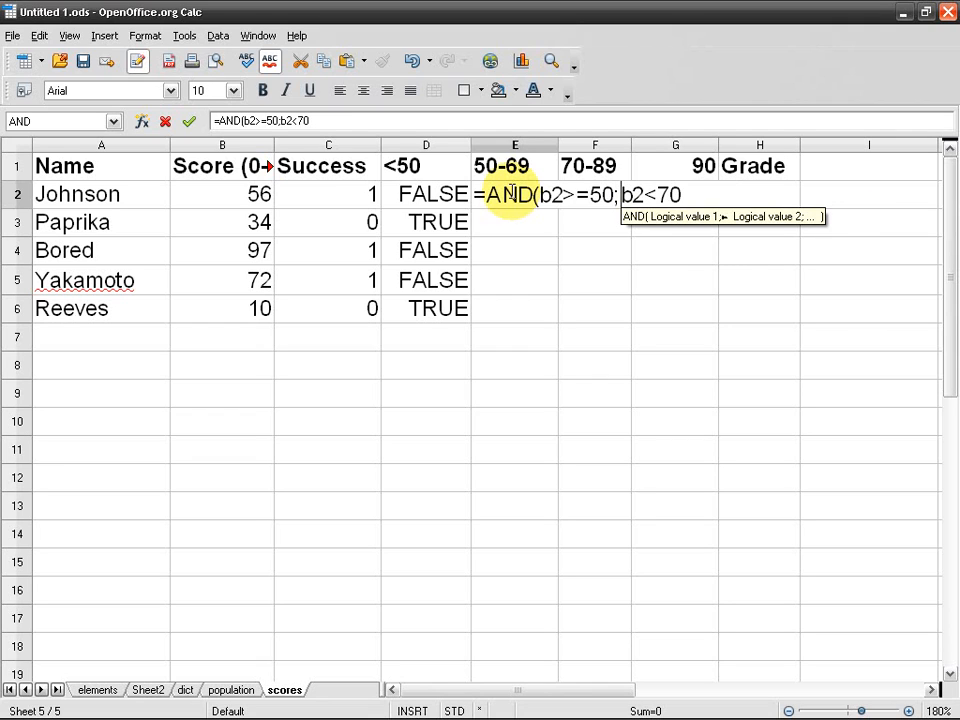
{"action": "key", "text": "shift+Left"}
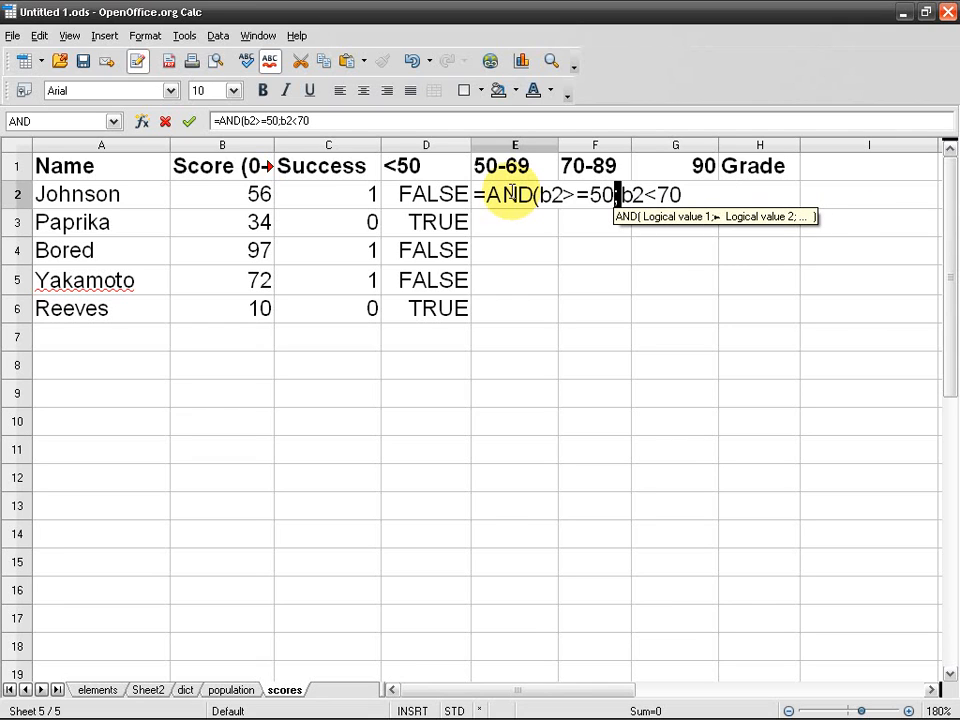
{"action": "key", "text": "End"}
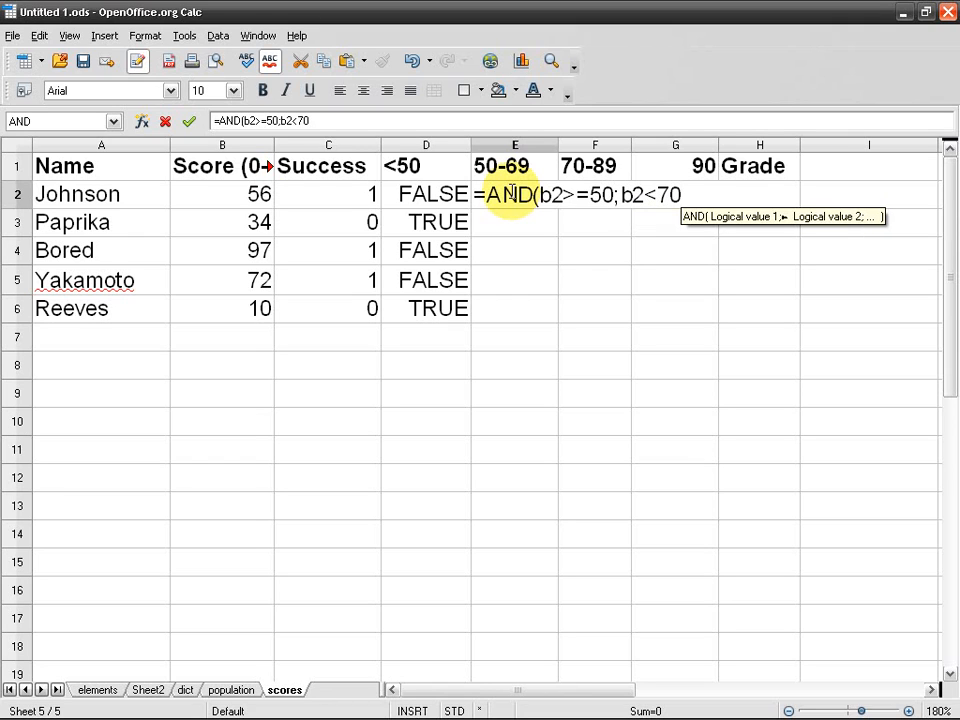
{"action": "type", "text": ")"}
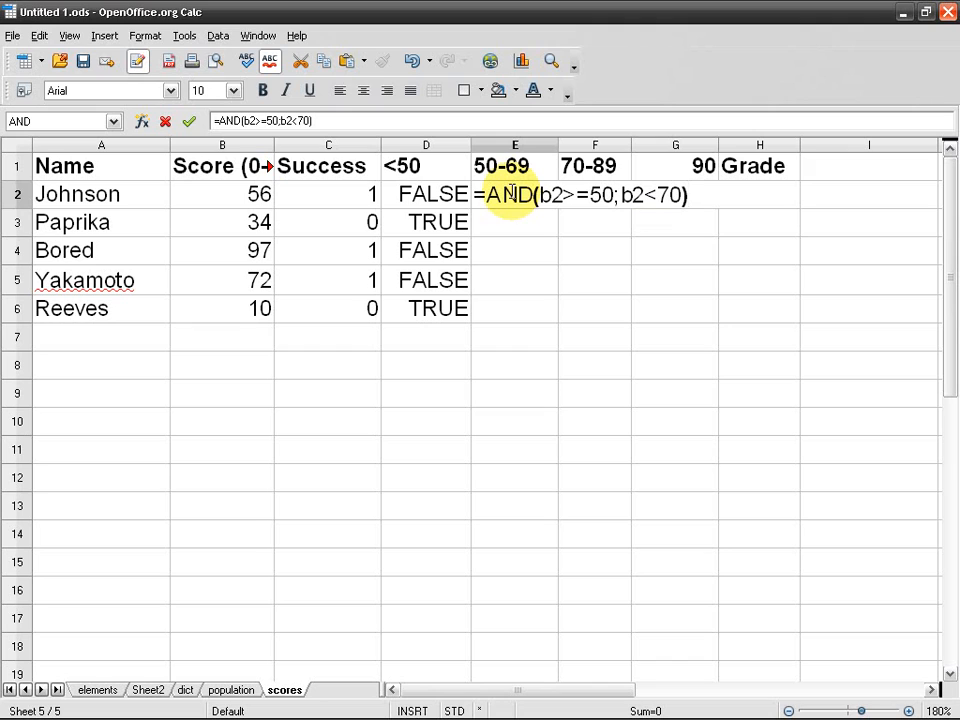
{"action": "key", "text": "Return"}
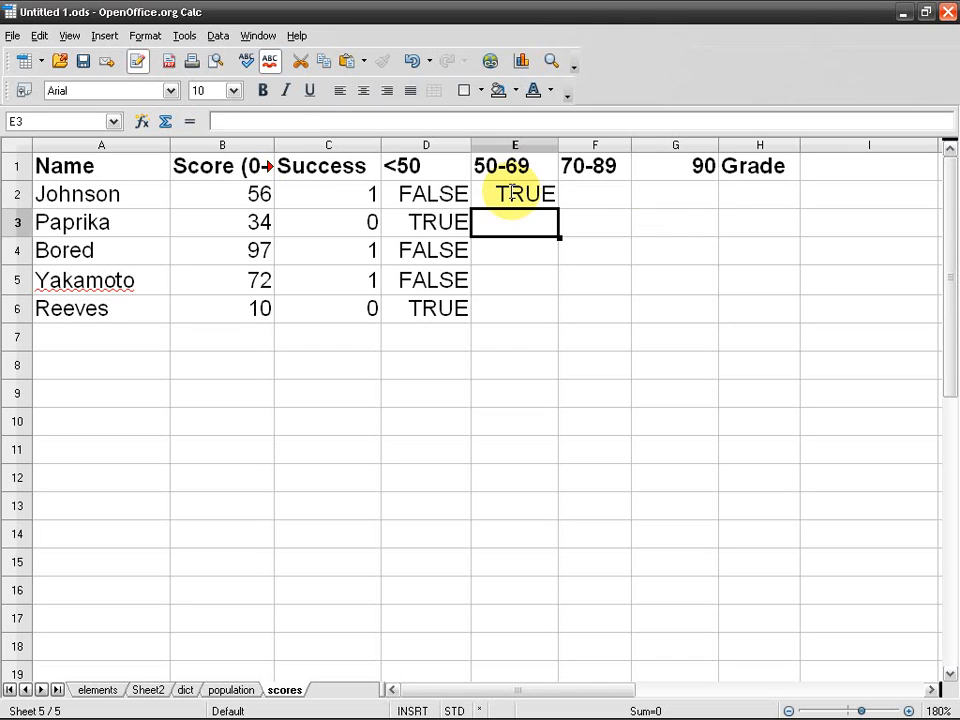
Step: Copy the E2 formula down through E6
{"action": "left_click", "coordinate": [553, 207]}
{"action": "left_click_drag", "start_coordinate": [558, 208], "coordinate": [555, 321]}
{"action": "left_click", "coordinate": [242, 200]}
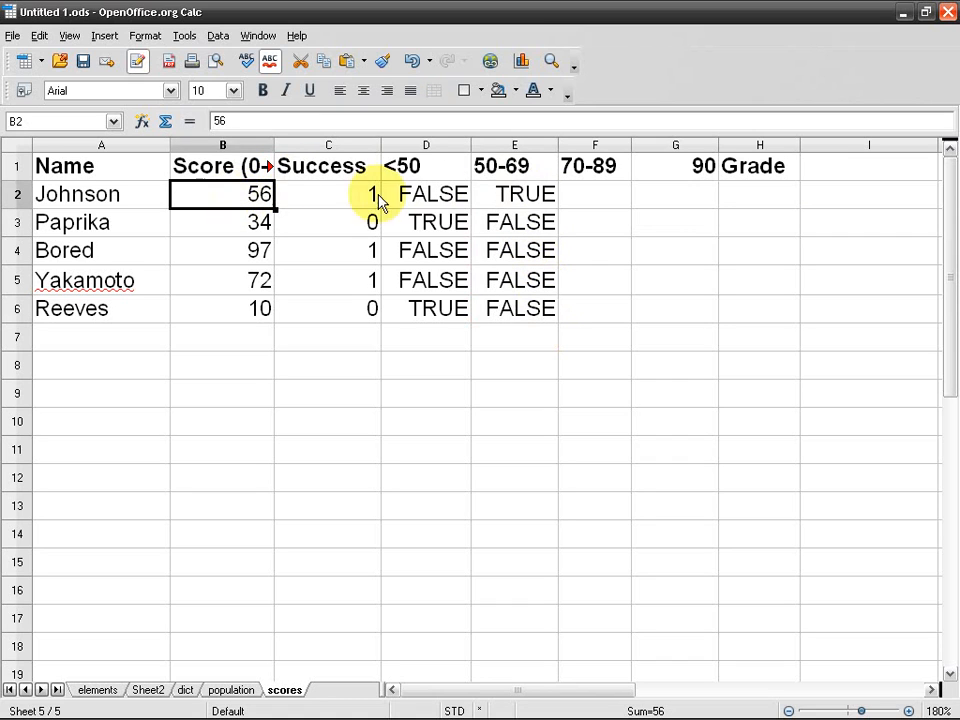
Step: Copy the formula text of E2 and paste it into F2 with its B2 references unchanged
{"action": "left_click", "coordinate": [568, 195]}
{"action": "left_click", "coordinate": [533, 197]}
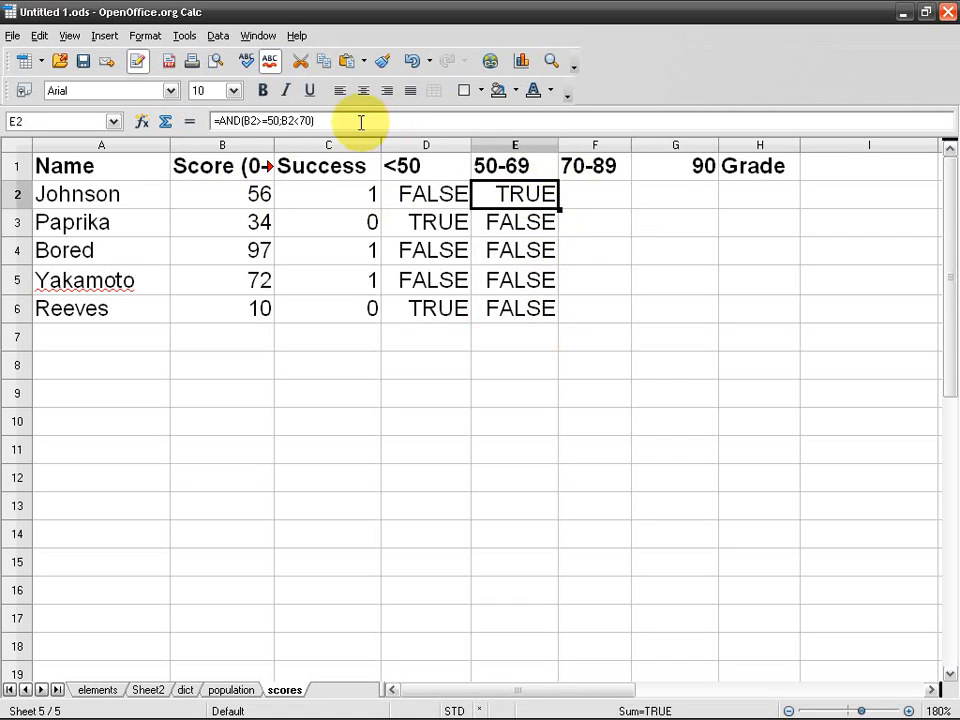
{"action": "left_click_drag", "start_coordinate": [361, 122], "coordinate": [147, 112]}
{"action": "key", "text": "ctrl+c"}
{"action": "key", "text": "Return"}
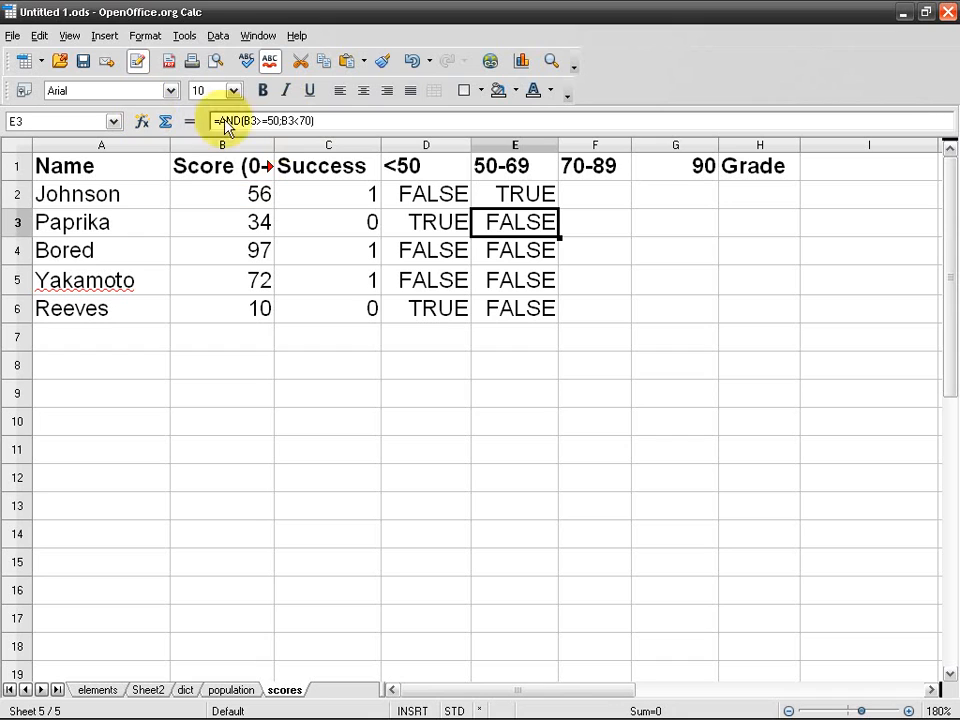
{"action": "double_click", "coordinate": [594, 195]}
{"action": "key", "text": "ctrl+v"}
Step: Edit the limits in the F2 formula so it reads =AND(B2>=70;B2<89), and enter it
{"action": "key", "text": "Left"}
{"action": "key", "text": "Left"}
{"action": "key", "text": "Left"}
{"action": "key", "text": "Left"}
{"action": "key", "text": "Left"}
{"action": "key", "text": "Left"}
{"action": "key", "text": "Left"}
{"action": "key", "text": "Left"}
{"action": "key", "text": "Left"}
{"action": "key", "text": "Delete"}
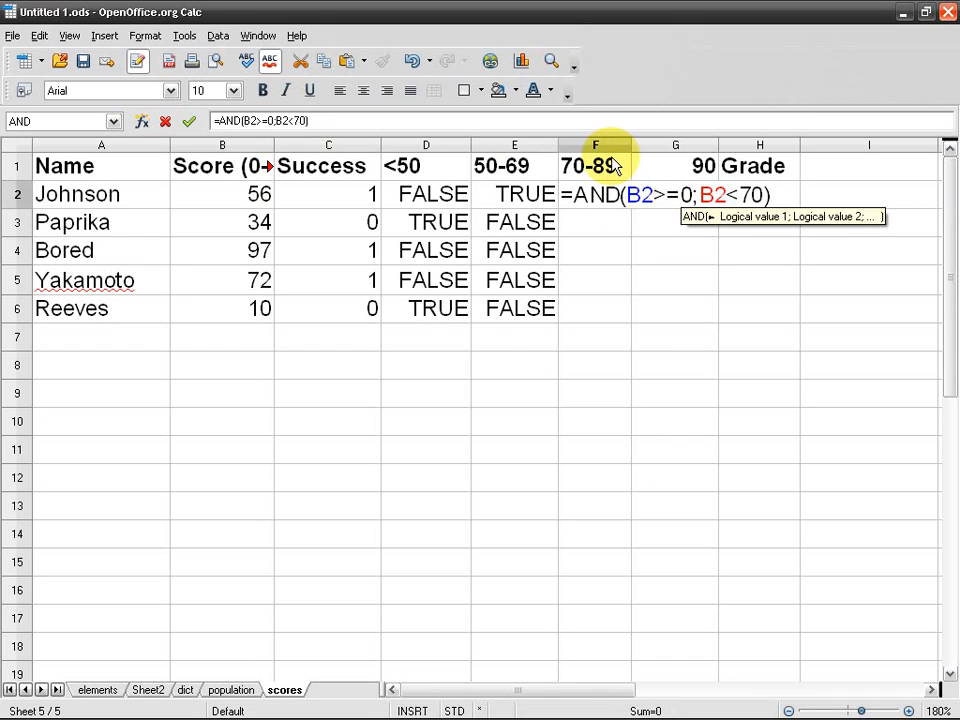
{"action": "type", "text": "70"}
{"action": "key", "text": "Delete"}
{"action": "key", "text": "Right"}
{"action": "key", "text": "Right"}
{"action": "key", "text": "Right"}
{"action": "key", "text": "Right"}
{"action": "key", "text": "Delete"}
{"action": "key", "text": "Delete"}
{"action": "type", "text": "89"}
{"action": "key", "text": "Return"}
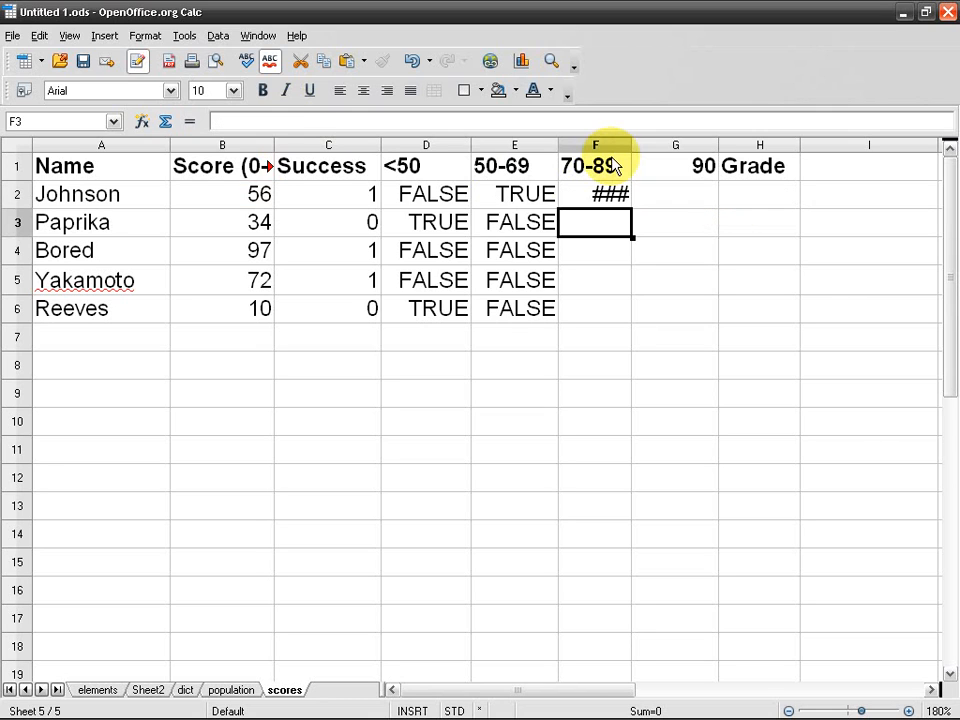
Step: Change the upper limit in the F2 formula so it reads =AND(B2>=70;B2<90), and enter it
{"action": "left_click", "coordinate": [527, 200]}
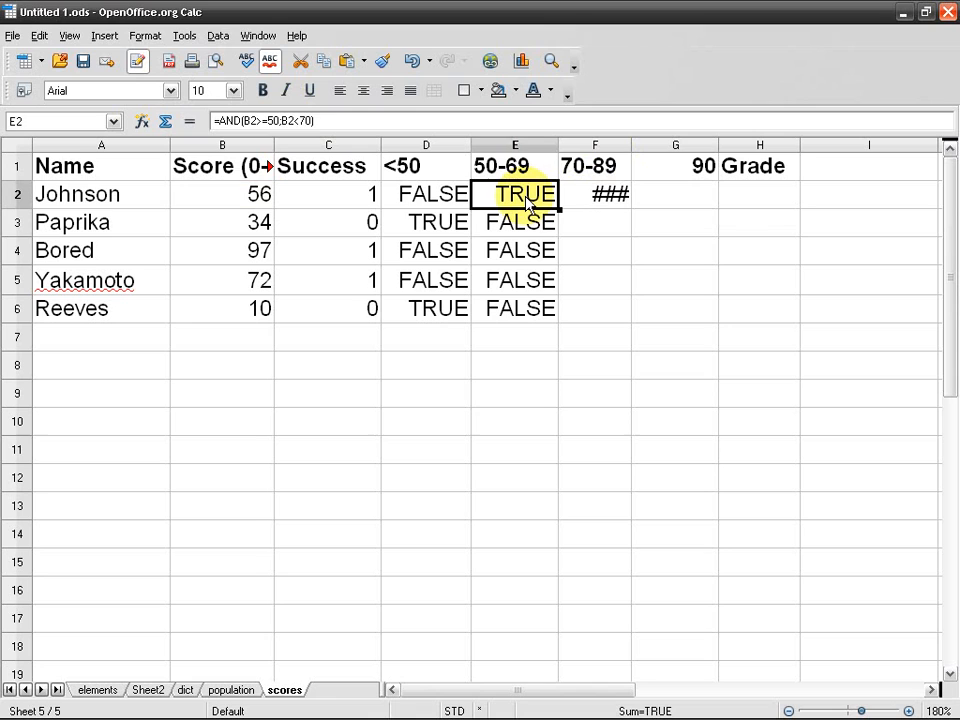
{"action": "left_click", "coordinate": [611, 199]}
{"action": "double_click", "coordinate": [621, 195]}
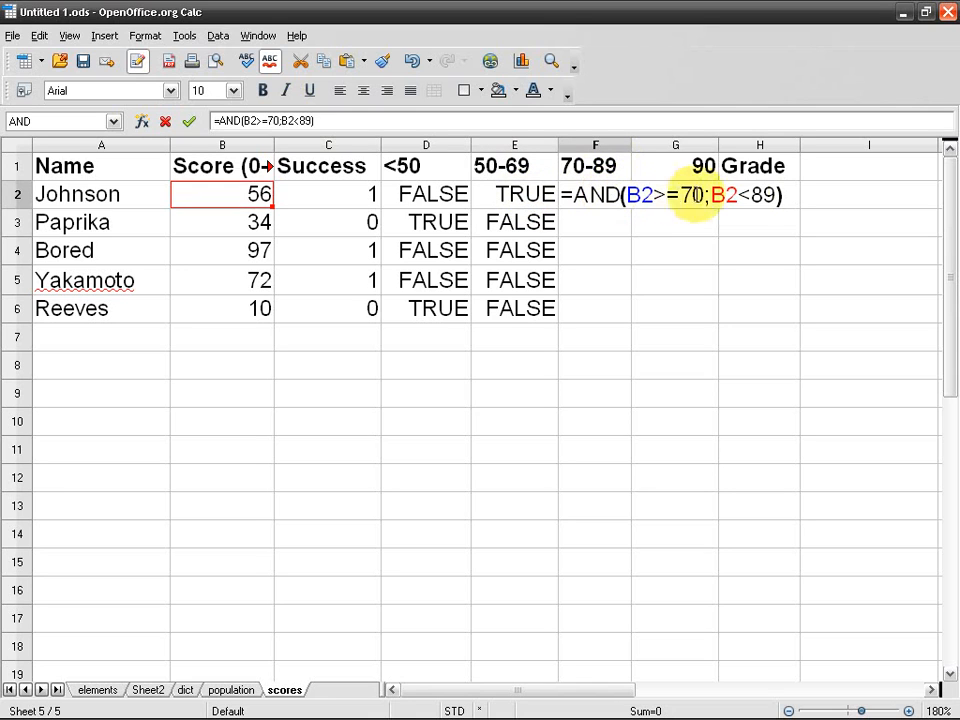
{"action": "double_click", "coordinate": [763, 195]}
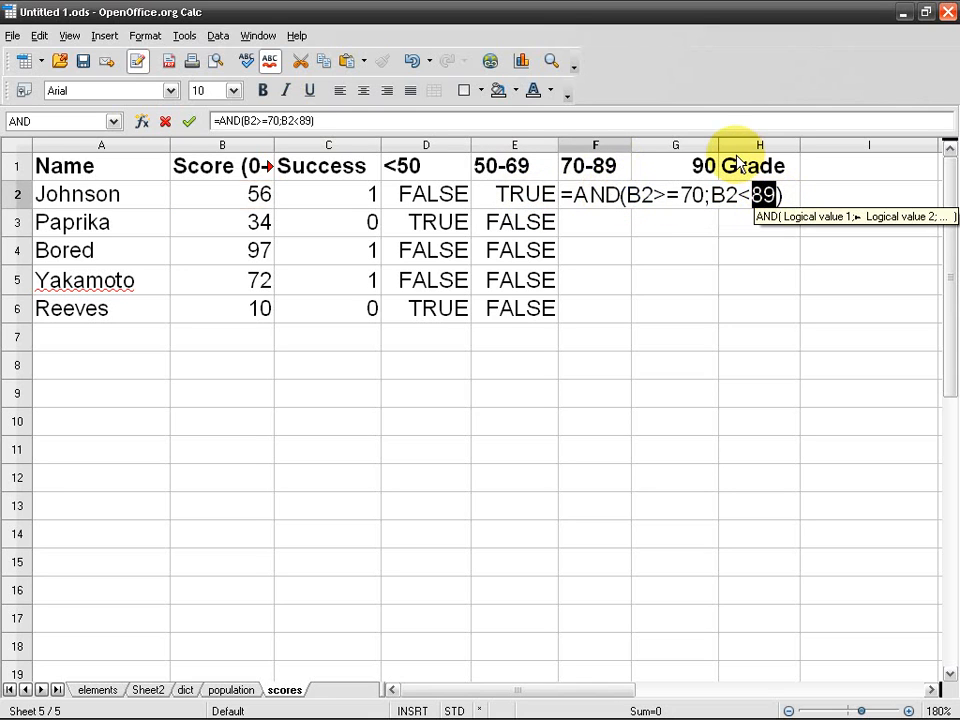
{"action": "type", "text": "90"}
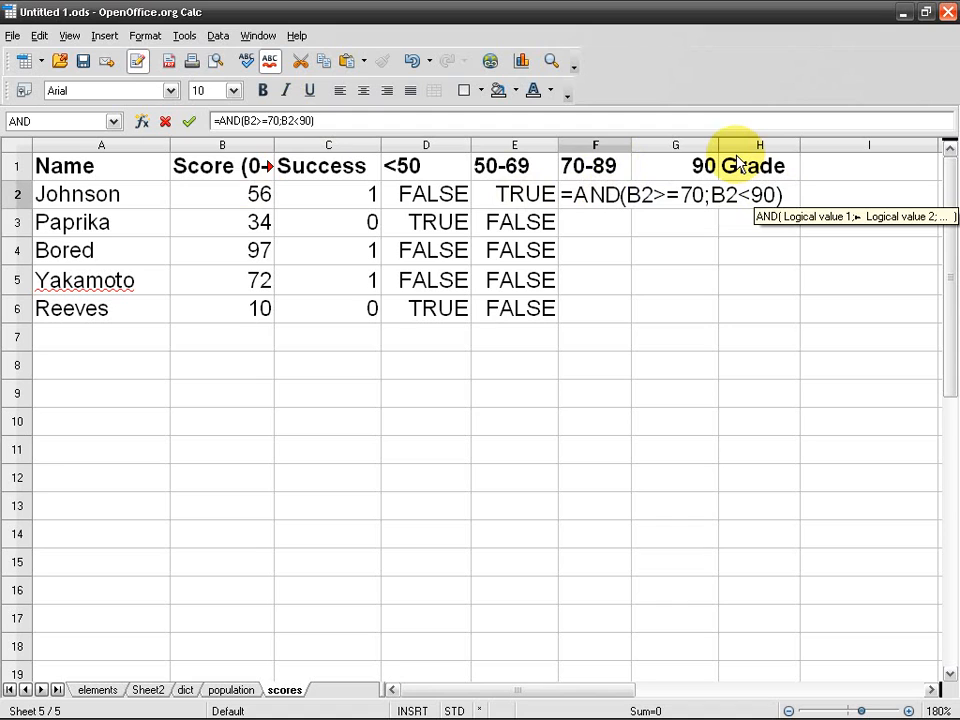
{"action": "key", "text": "Return"}
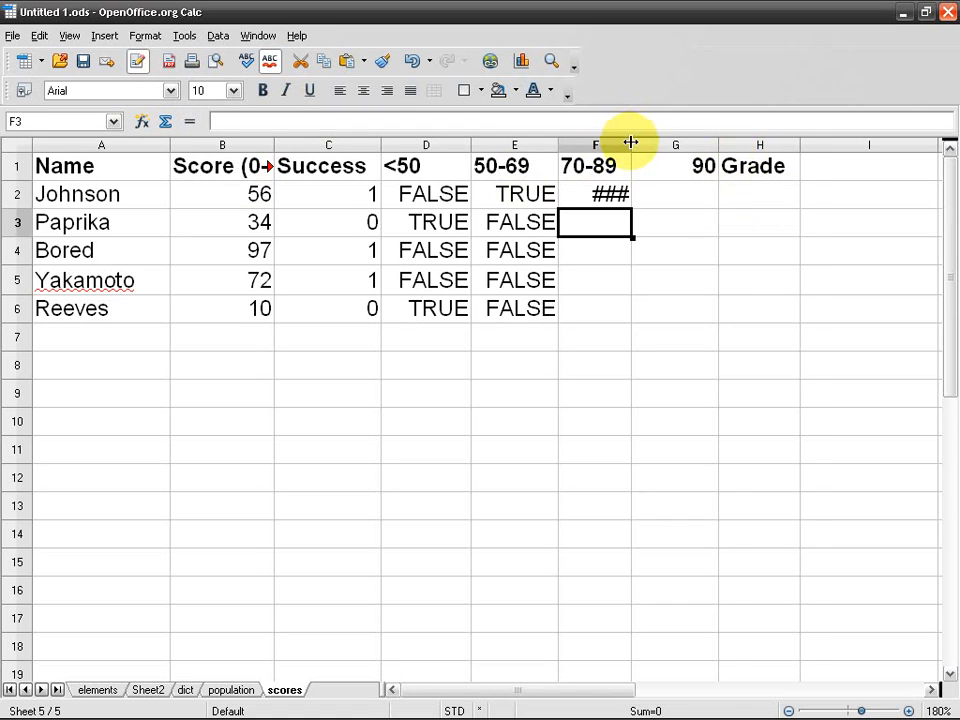
Step: Fit the width of column F to its contents and copy the F2 formula down through F6
{"action": "double_click", "coordinate": [631, 143]}
{"action": "left_click", "coordinate": [640, 203]}
{"action": "left_click_drag", "start_coordinate": [645, 208], "coordinate": [644, 313]}
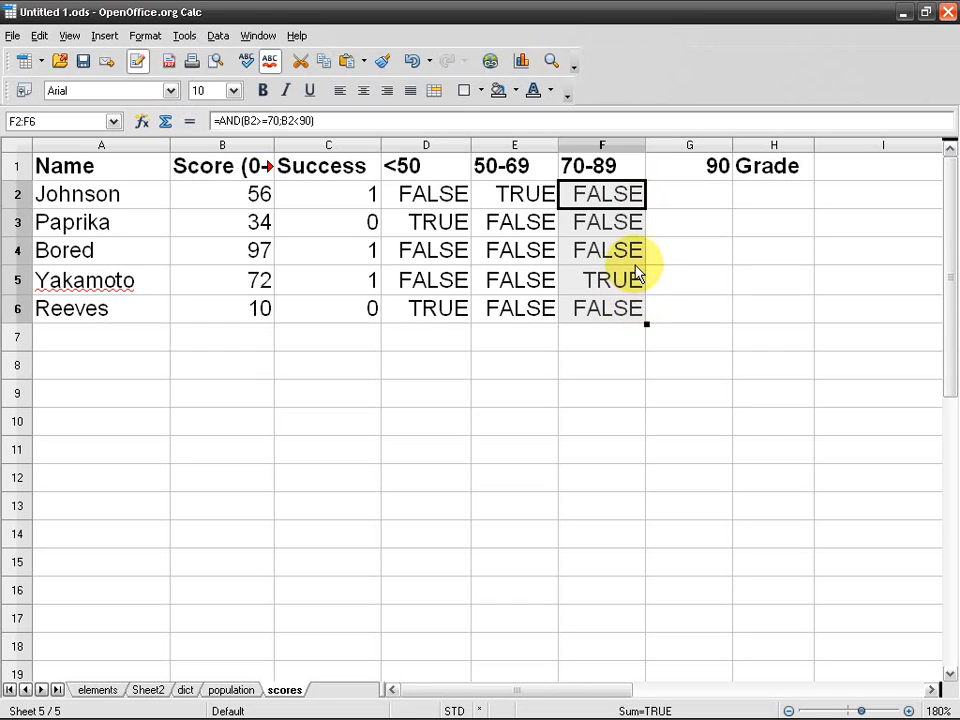
{"action": "left_click", "coordinate": [638, 285]}
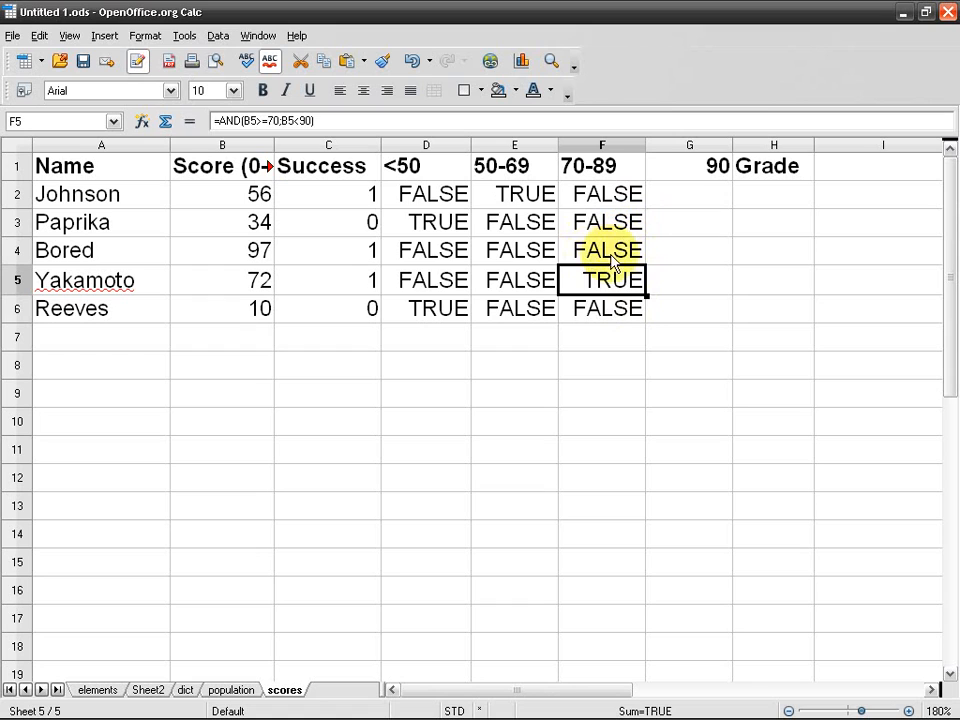
{"action": "left_click", "coordinate": [226, 259]}
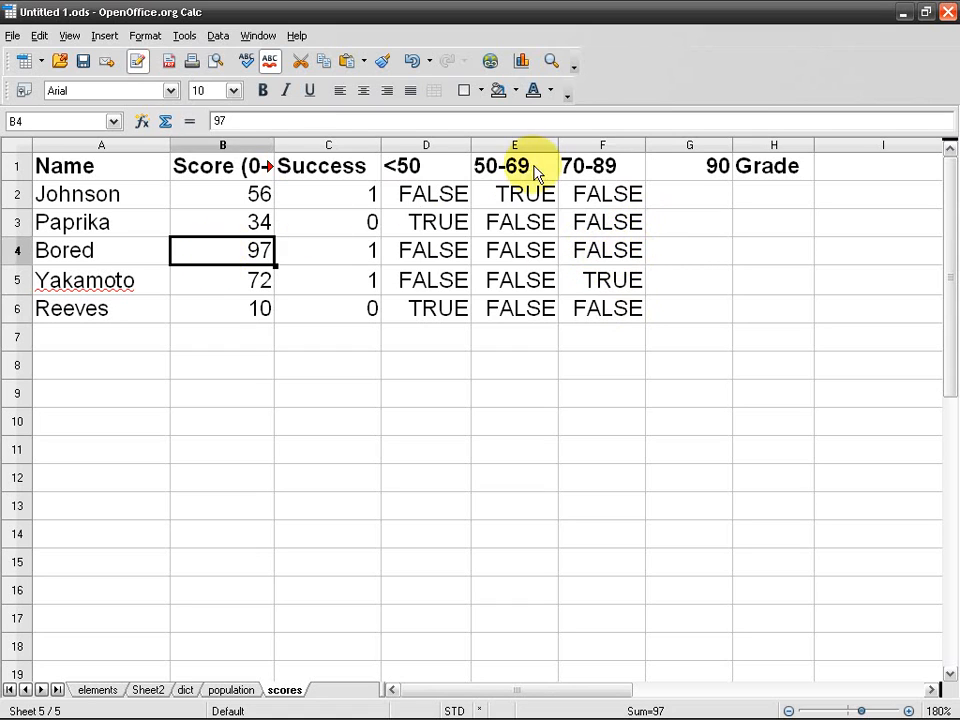
Step: Enter the formula =b2>=90 in G2 and copy it down through G6
{"action": "left_click", "coordinate": [649, 193]}
{"action": "type", "text": "="}
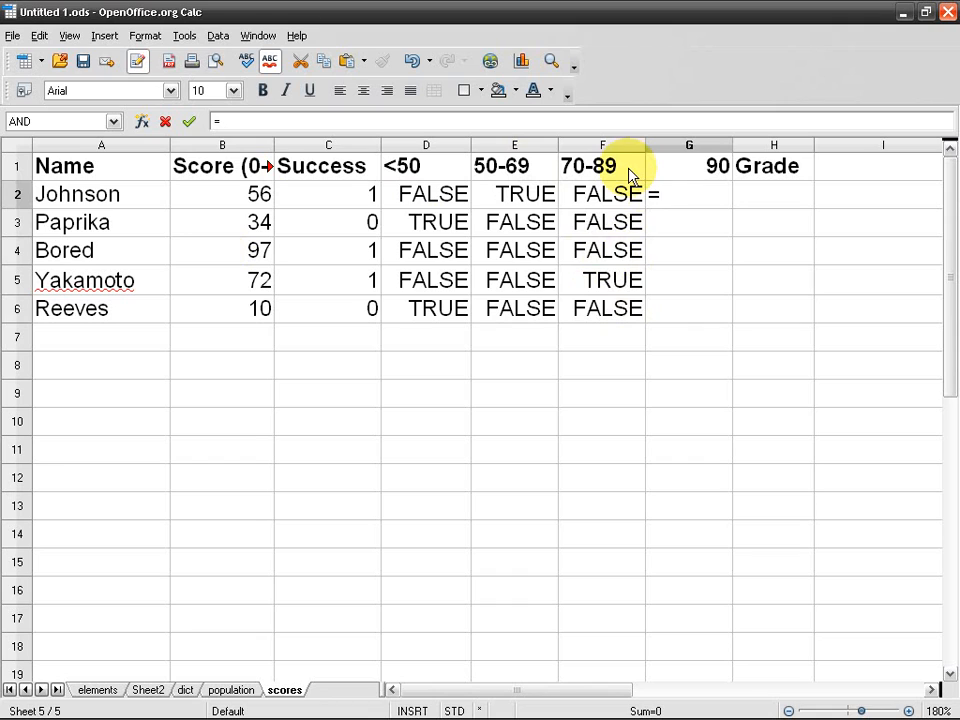
{"action": "type", "text": "b2>=90"}
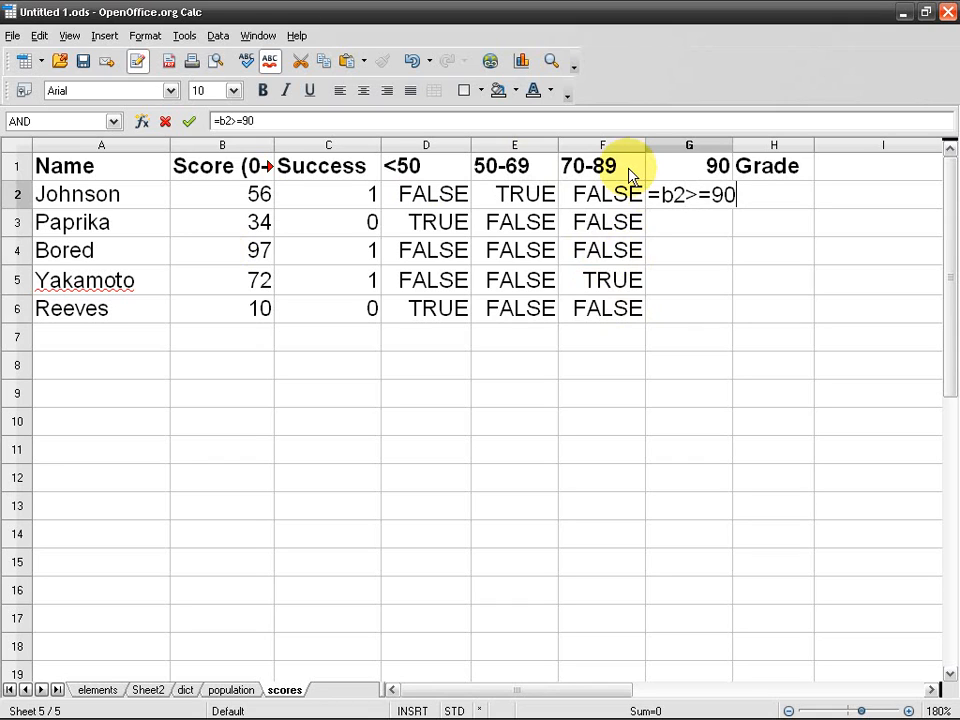
{"action": "key", "text": "Return"}
{"action": "left_click", "coordinate": [698, 198]}
{"action": "left_click_drag", "start_coordinate": [733, 208], "coordinate": [708, 315]}
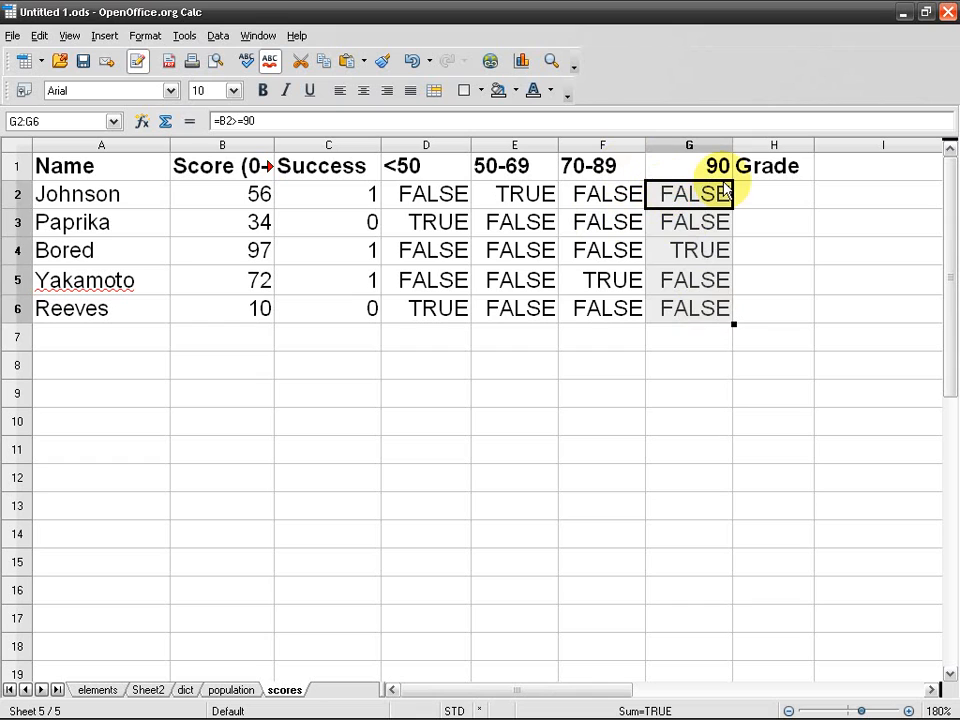
Step: Review the G2 and F2 formulas, comparing the single comparison with the AND version, and leave both as they are
{"action": "left_click", "coordinate": [700, 197]}
{"action": "triple_click", "coordinate": [221, 121]}
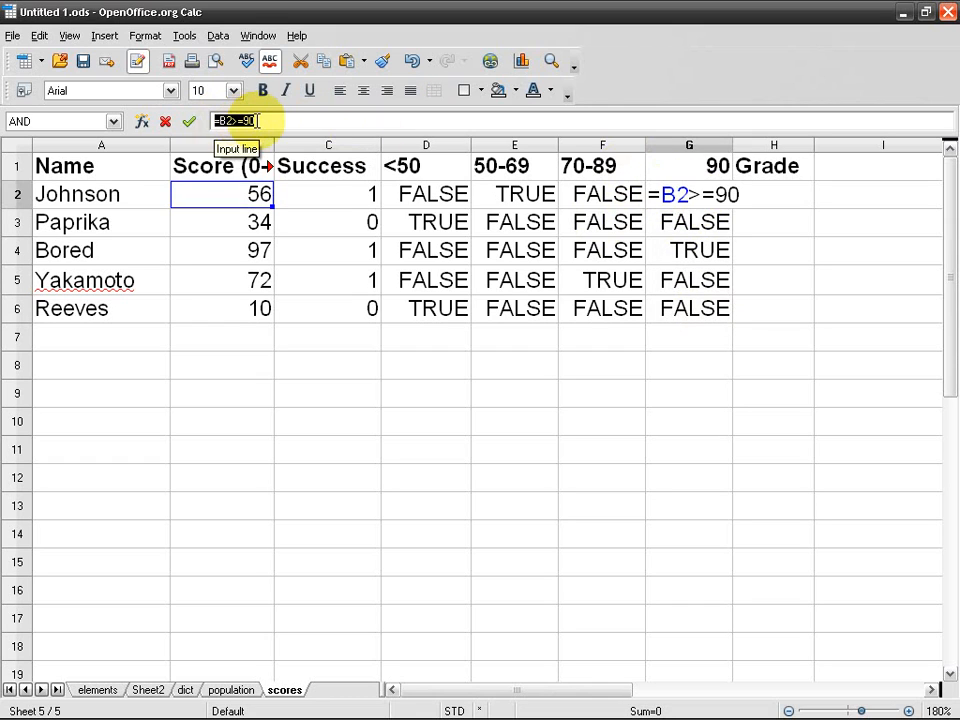
{"action": "key", "text": "Return"}
{"action": "left_click", "coordinate": [590, 200]}
{"action": "left_click_drag", "start_coordinate": [335, 119], "coordinate": [219, 117]}
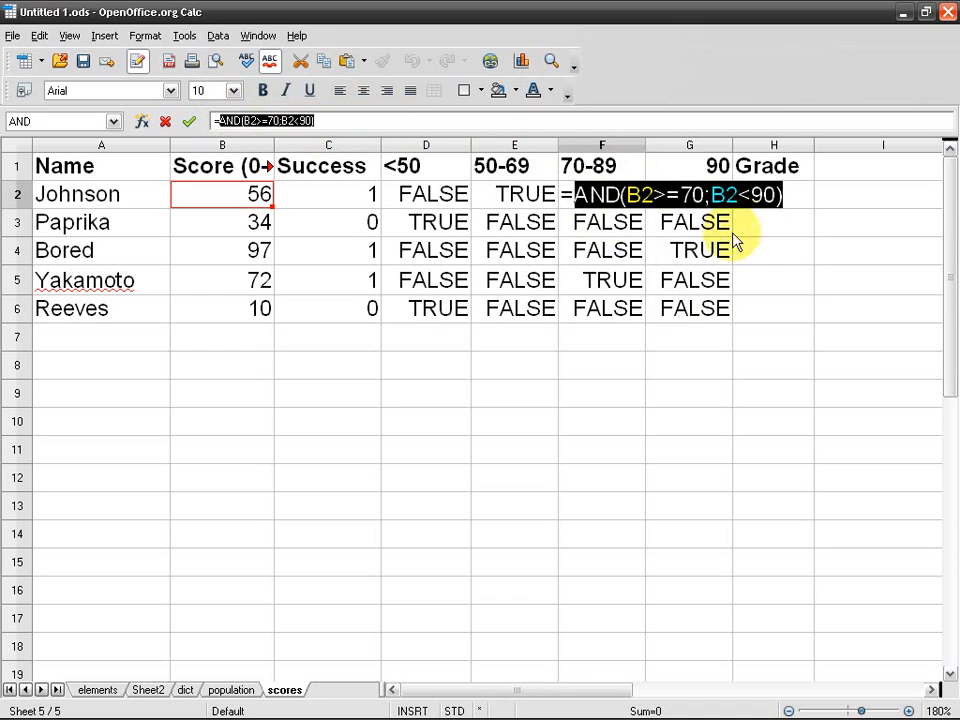
{"action": "left_click", "coordinate": [772, 194]}
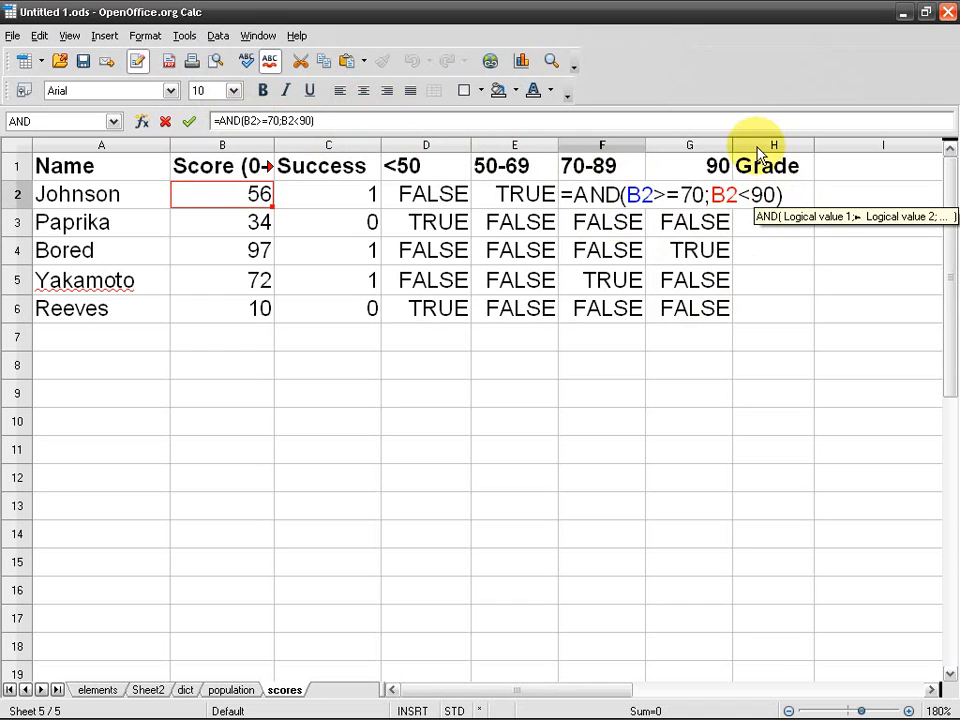
{"action": "type", "text": ";"}
{"action": "key", "text": "BackSpace"}
{"action": "key", "text": "Return"}
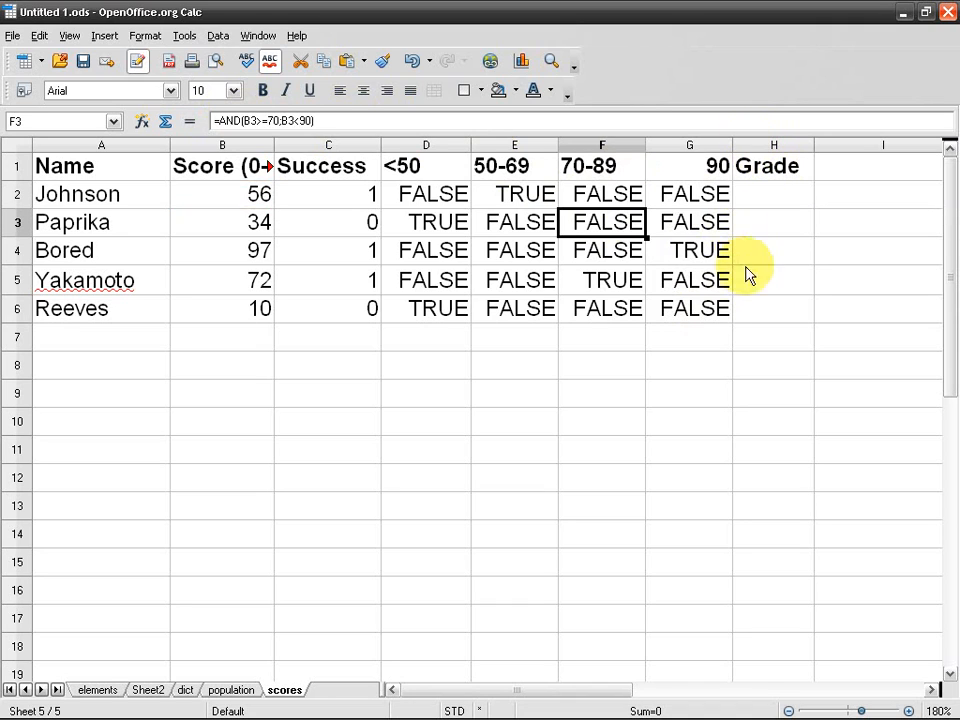
Step: Narrow column A slightly and select the range of logical results in D2:G6
{"action": "left_click_drag", "start_coordinate": [171, 148], "coordinate": [150, 146]}
{"action": "left_click", "coordinate": [752, 204]}
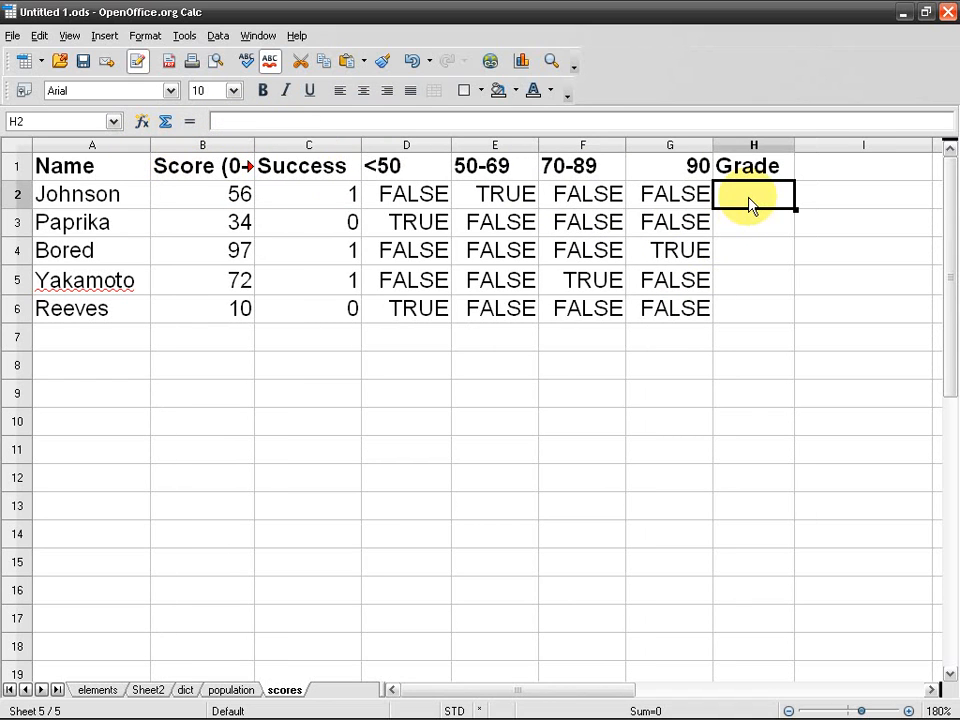
{"action": "left_click_drag", "start_coordinate": [670, 194], "coordinate": [440, 310]}
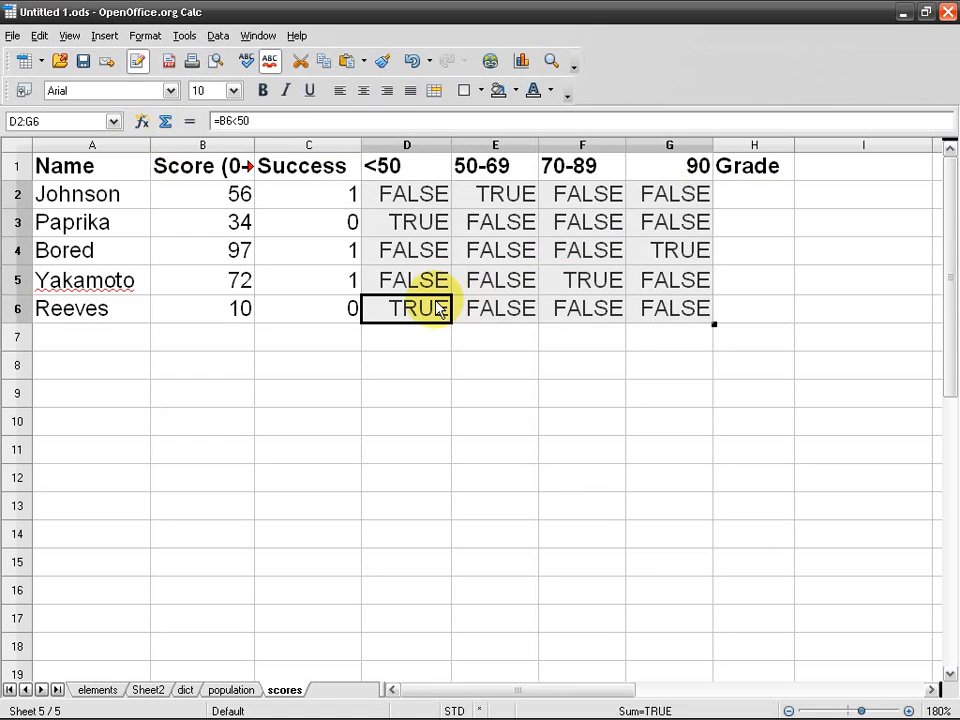
Step: Start a formula in H2 under Grade with the Function Wizard, using the IF function
{"action": "left_click", "coordinate": [735, 200]}
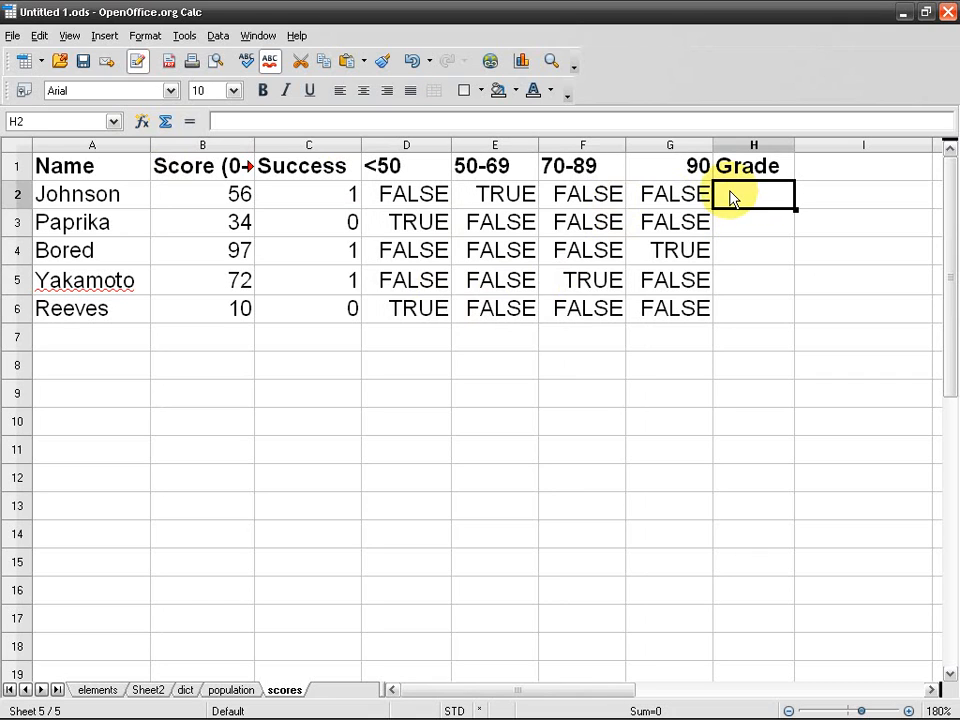
{"action": "left_click", "coordinate": [142, 121]}
{"action": "left_click", "coordinate": [152, 512]}
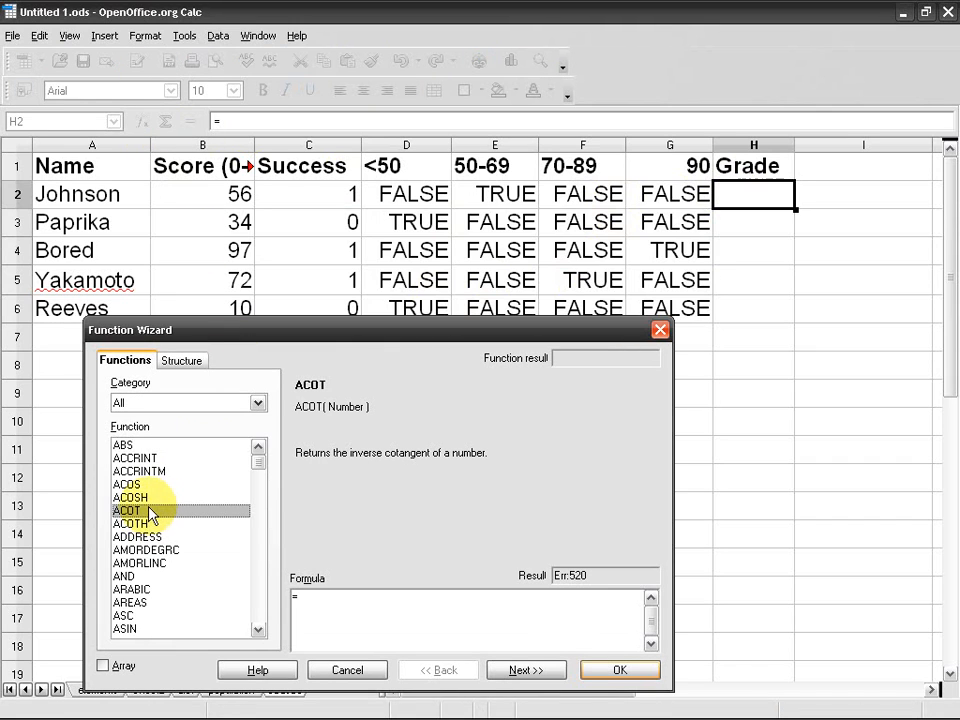
{"action": "key", "text": "i"}
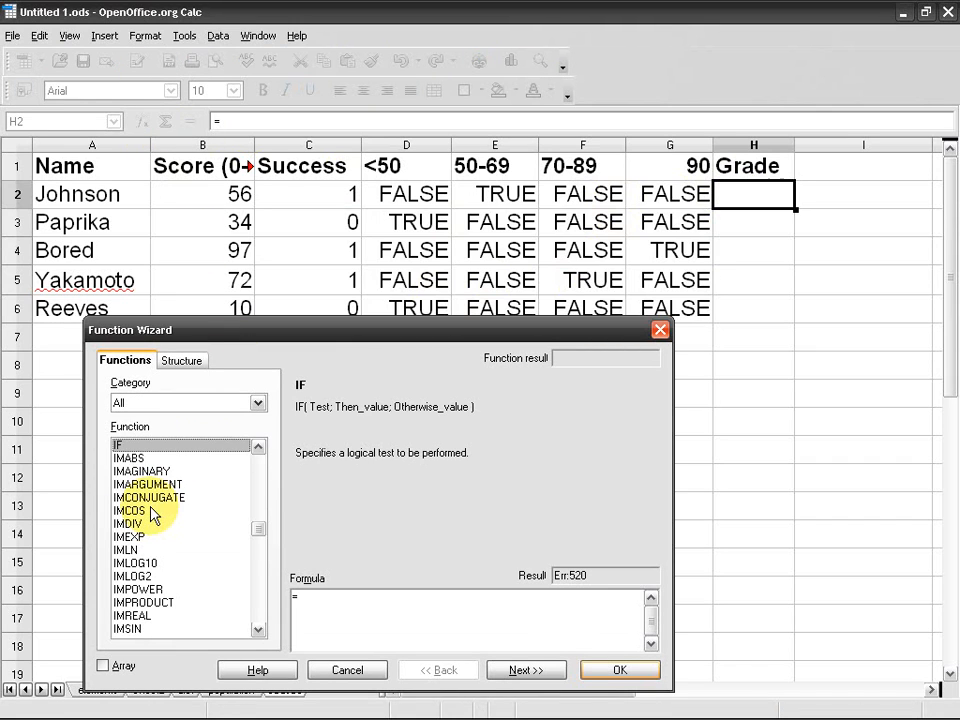
{"action": "double_click", "coordinate": [143, 448]}
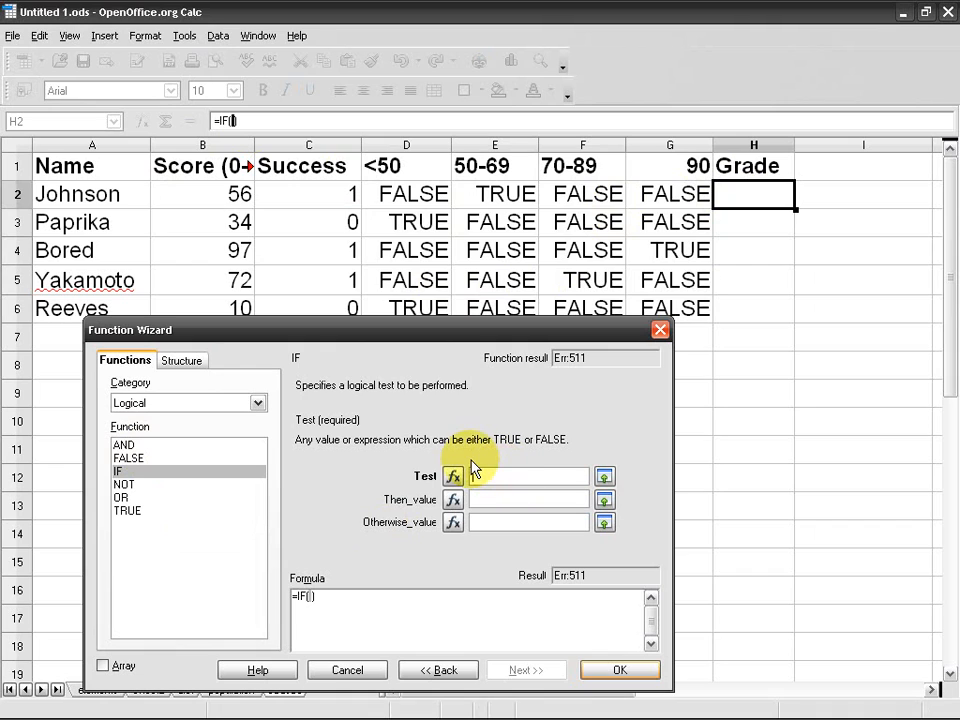
Step: Give the H2 IF function the test b2<50, the then-value "F" and a nested IF() as the otherwise-value
{"action": "type", "text": "b2<50"}
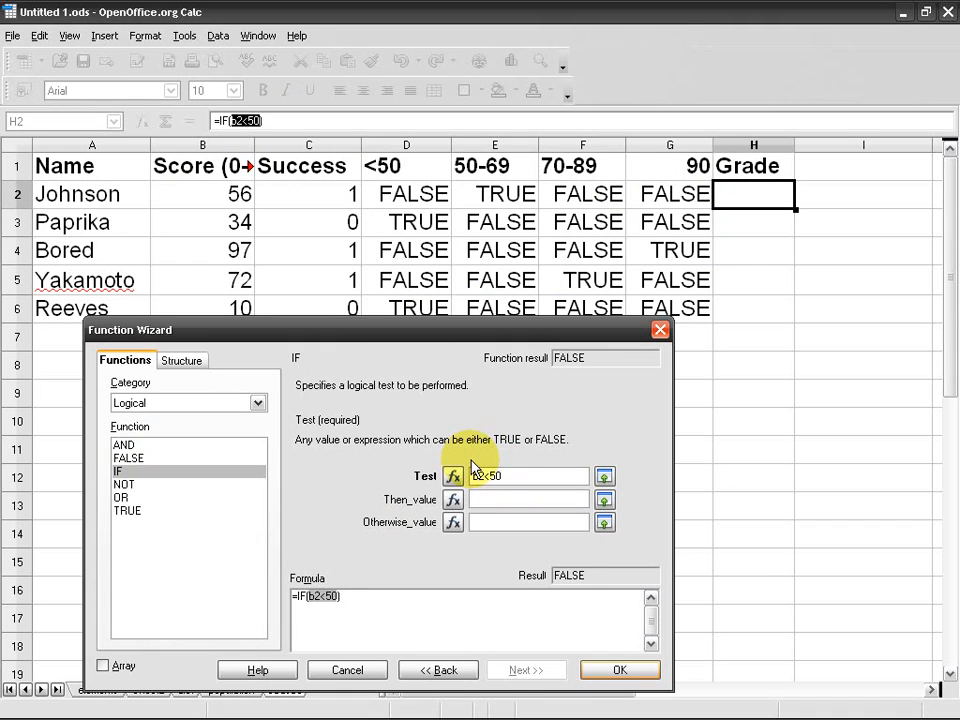
{"action": "key", "text": "Tab"}
{"action": "type", "text": "F"}
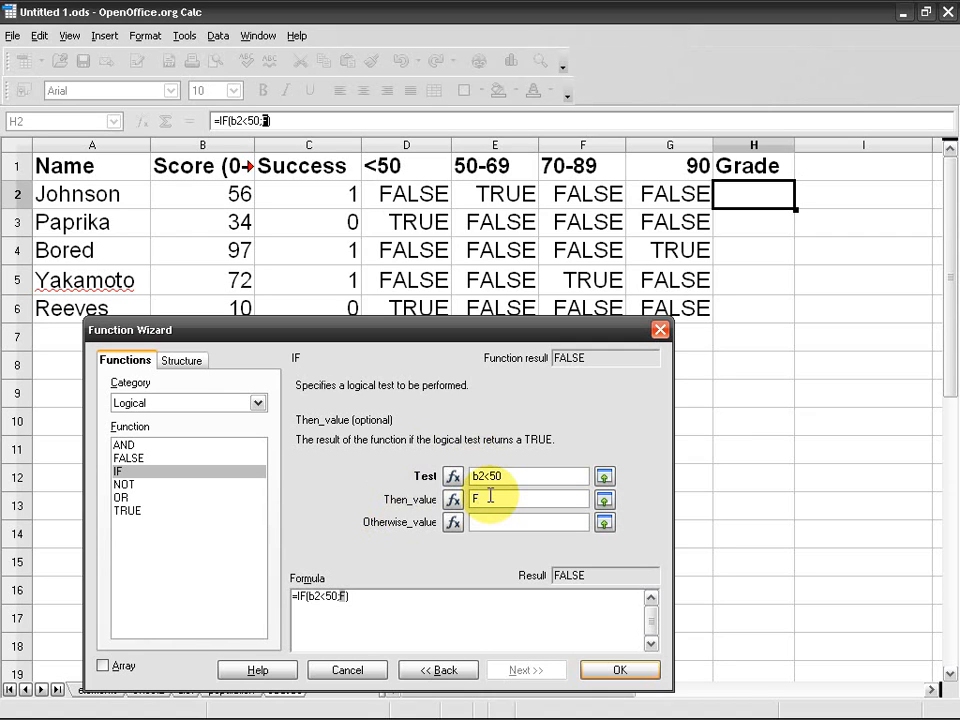
{"action": "type", "text": "\"F\""}
{"action": "key", "text": "Tab"}
{"action": "type", "text": "IF"}
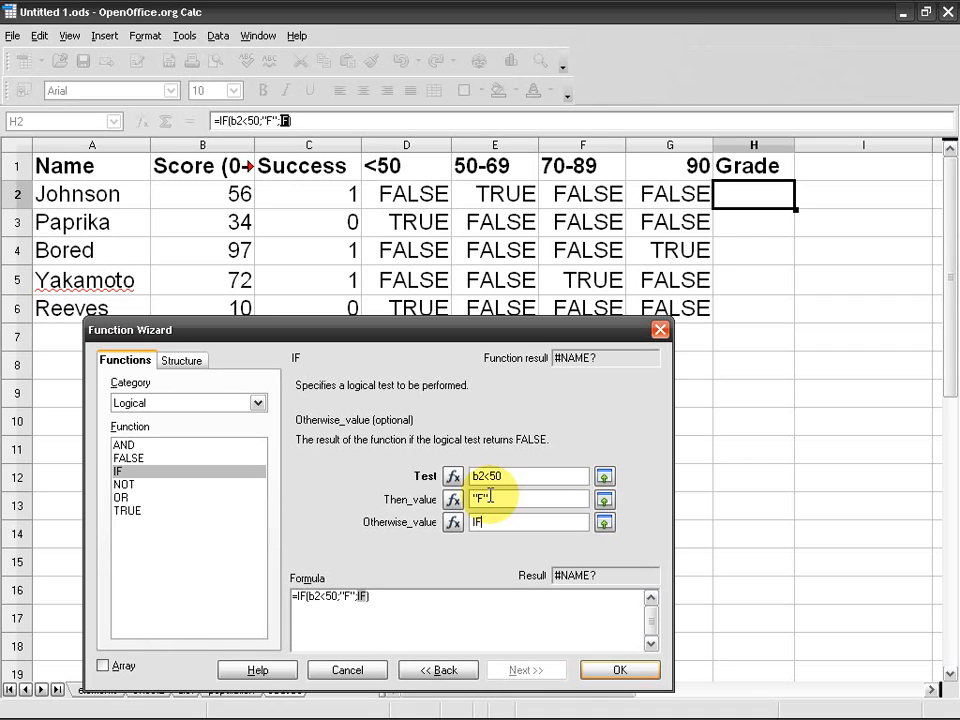
{"action": "type", "text": "("}
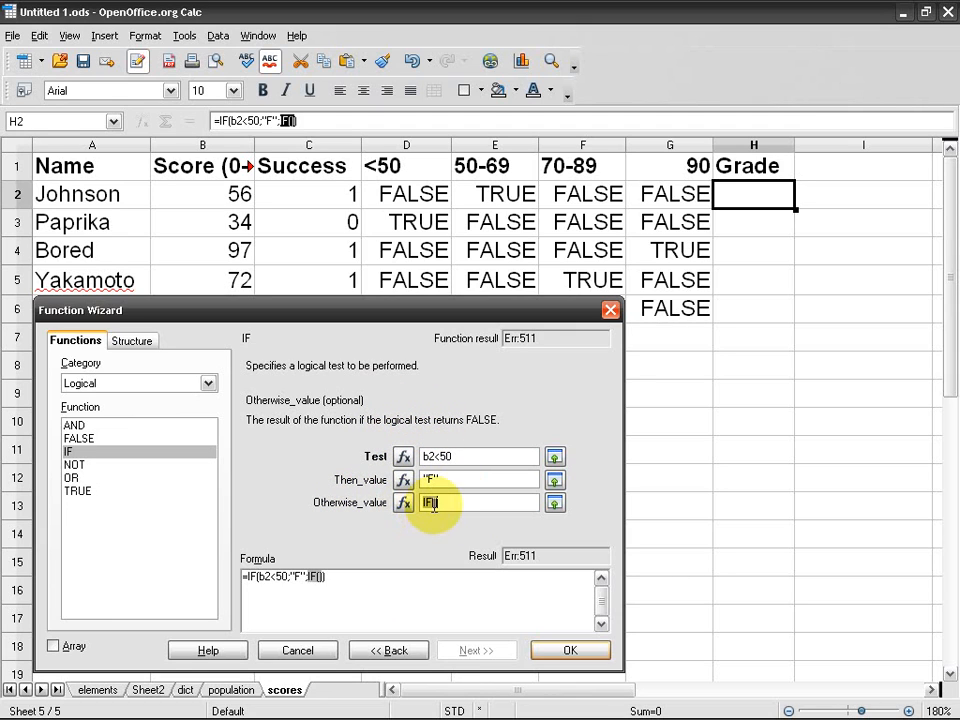
Step: Give the nested IF in H2 the test AND(b2>=50;b2<70) and the then-value "C"
{"action": "left_click", "coordinate": [316, 577]}
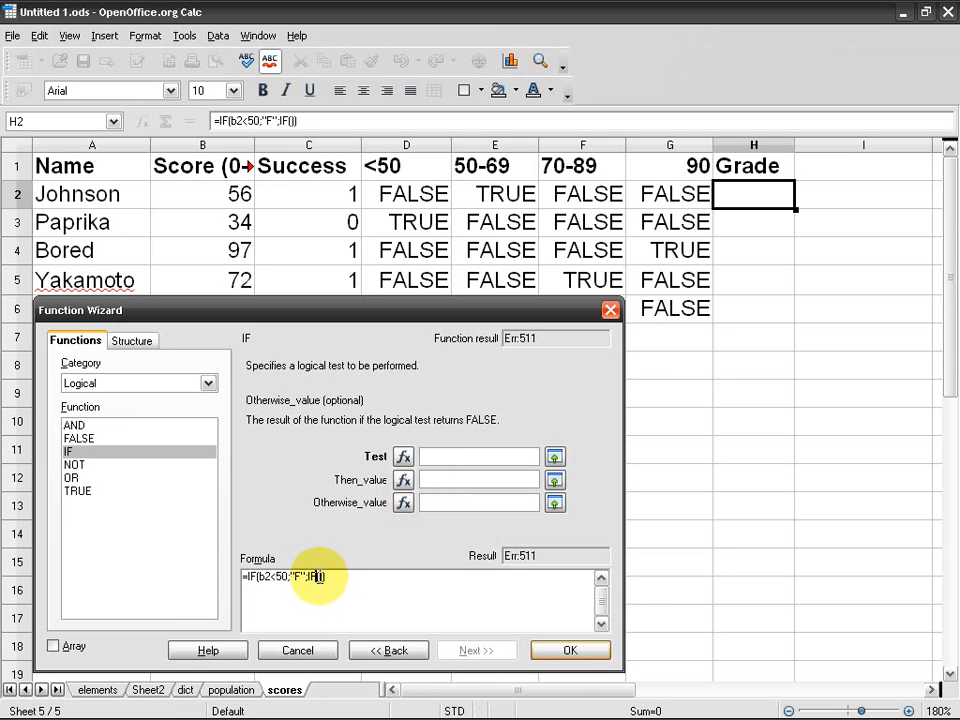
{"action": "left_click", "coordinate": [444, 456]}
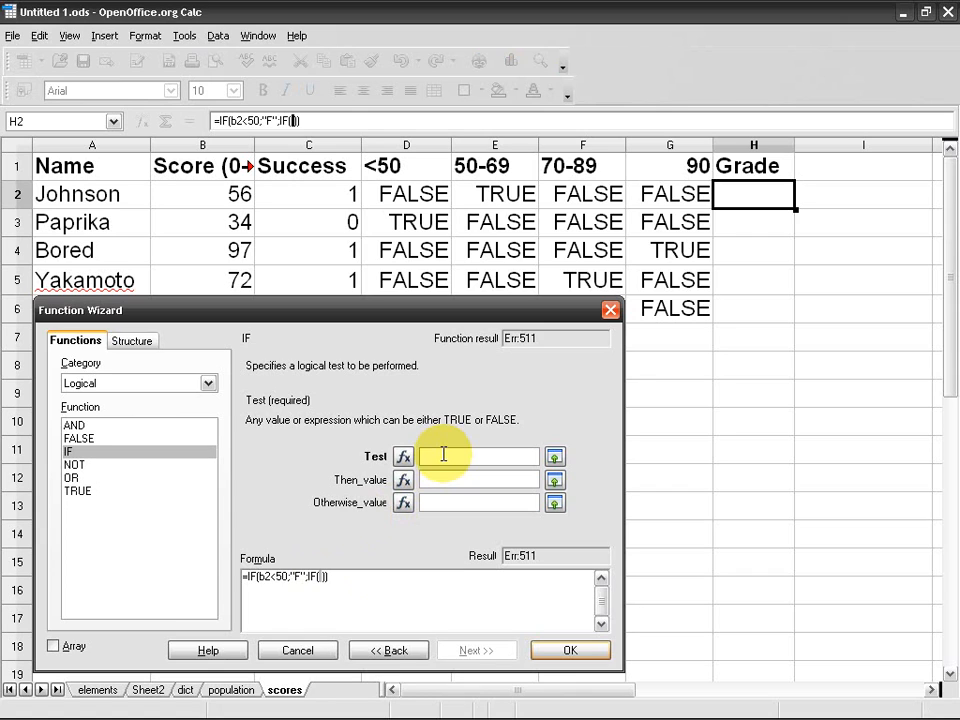
{"action": "type", "text": "B"}
{"action": "key", "text": "BackSpace"}
{"action": "type", "text": "AND()"}
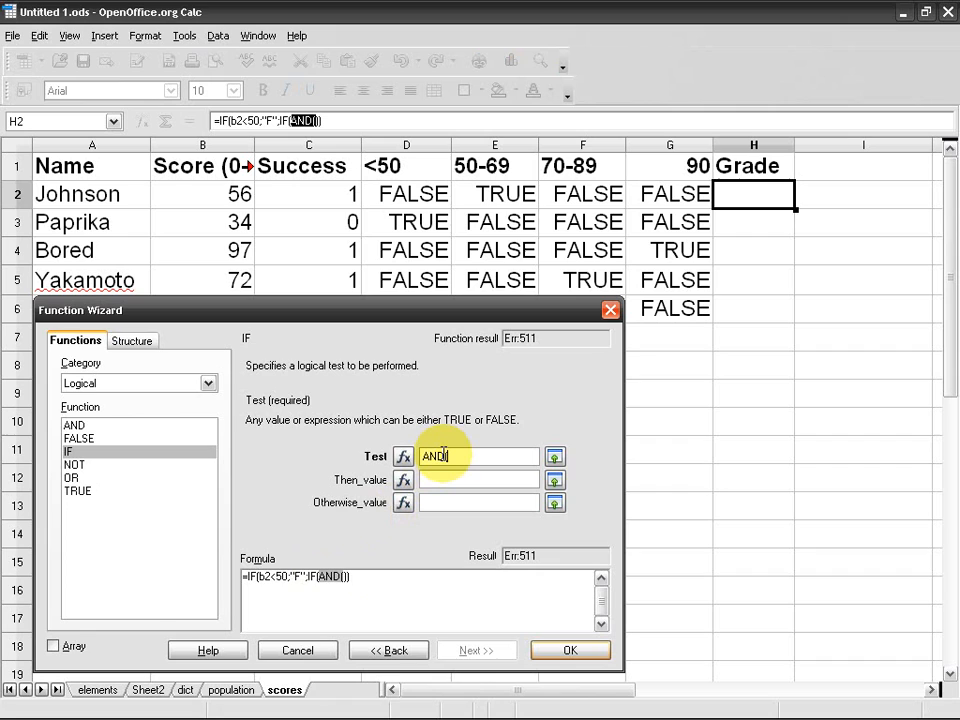
{"action": "type", "text": "b2<"}
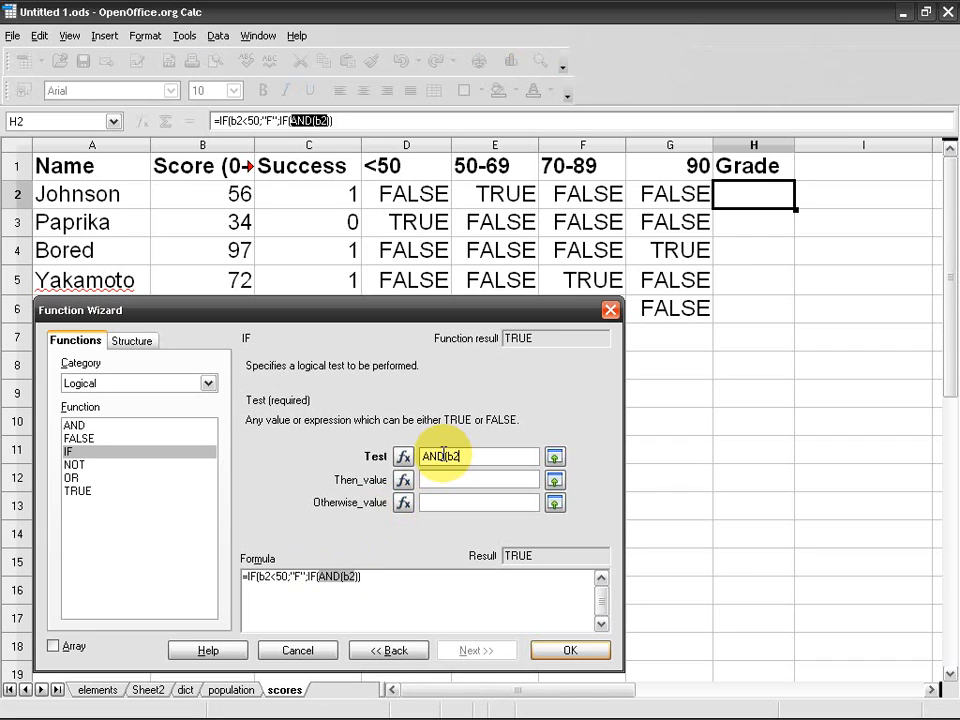
{"action": "key", "text": "BackSpace"}
{"action": "type", "text": ">="}
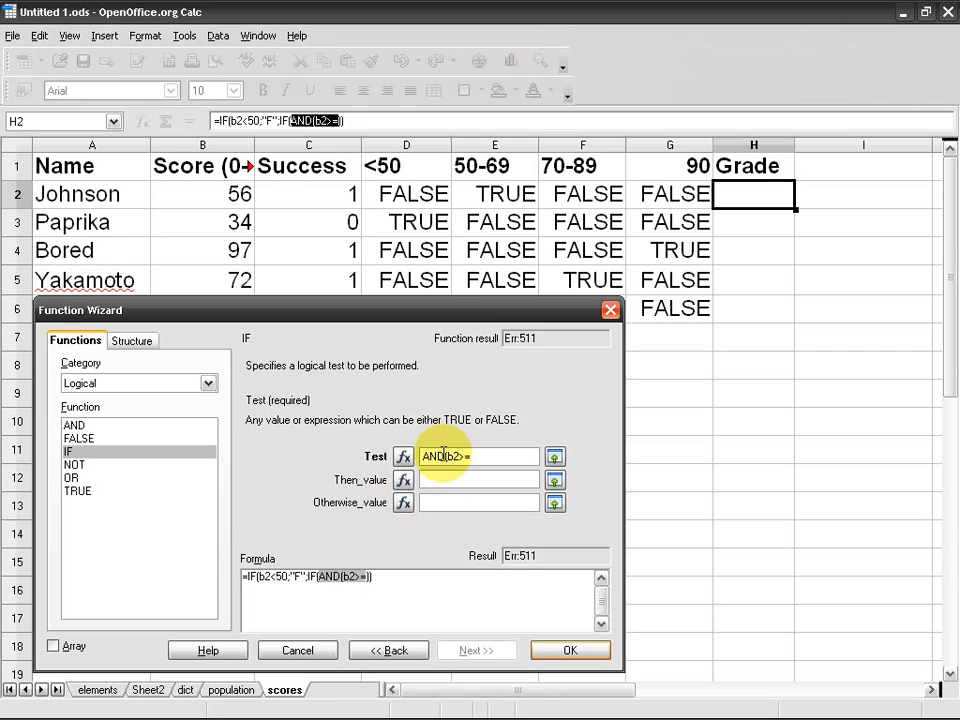
{"action": "type", "text": "50;b2<"}
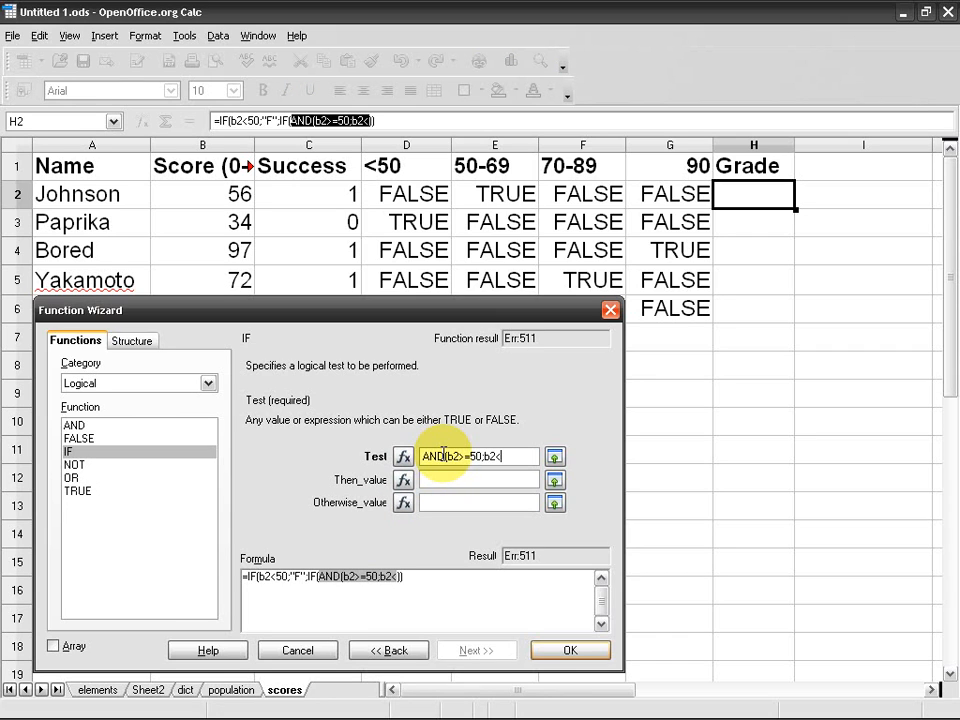
{"action": "type", "text": "70)"}
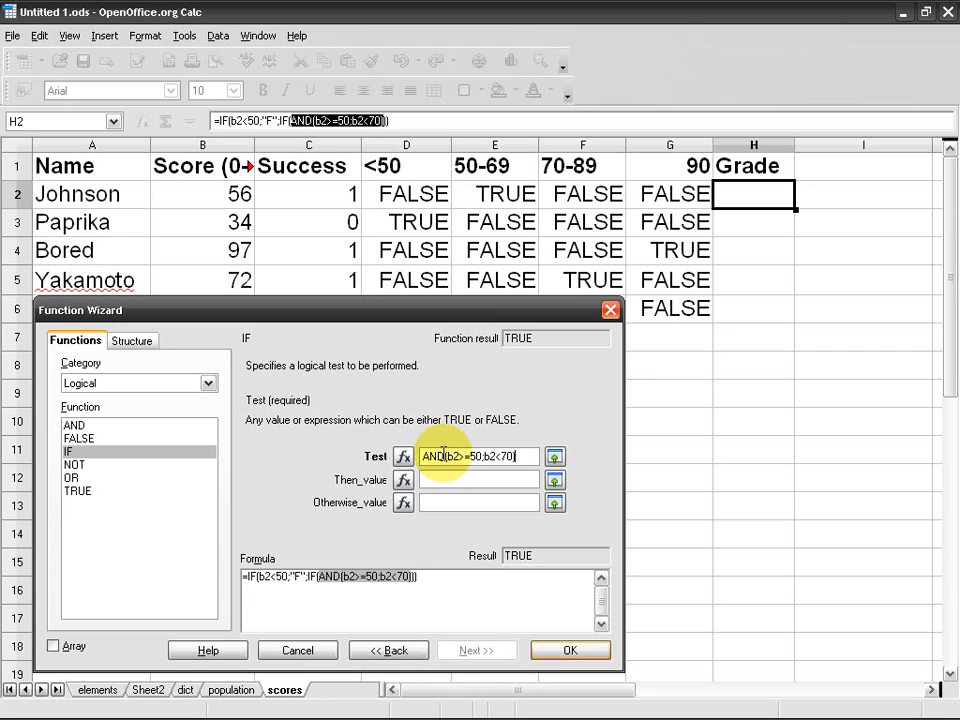
{"action": "key", "text": "Tab"}
{"action": "type", "text": "\"C\""}
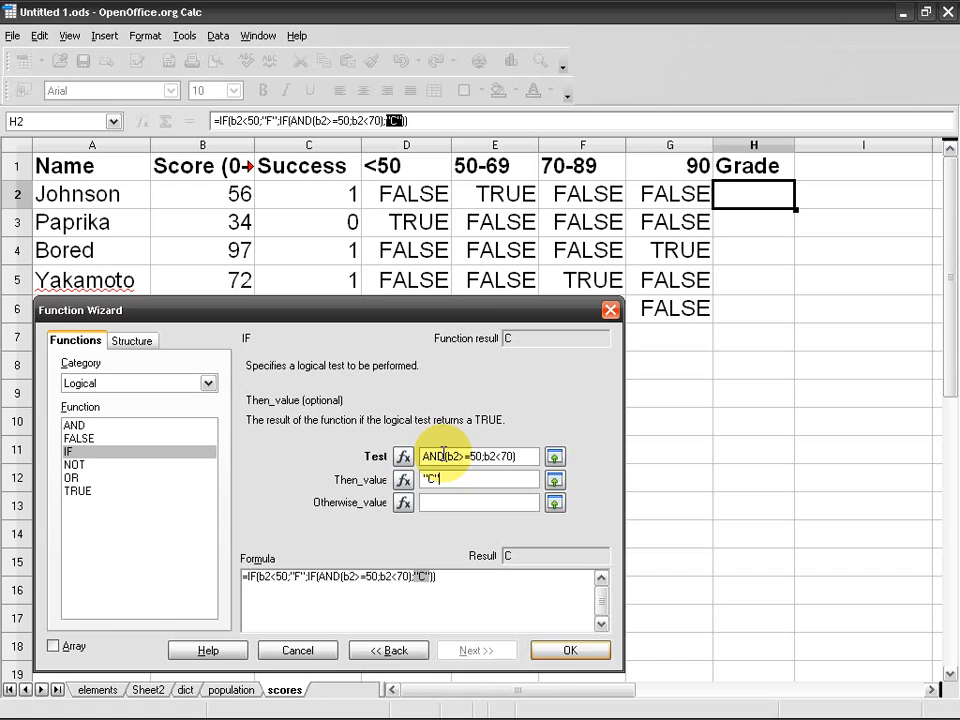
Step: Add a further nested IF() as the otherwise-value of the second IF and open its arguments
{"action": "key", "text": "Tab"}
{"action": "type", "text": "IF()"}
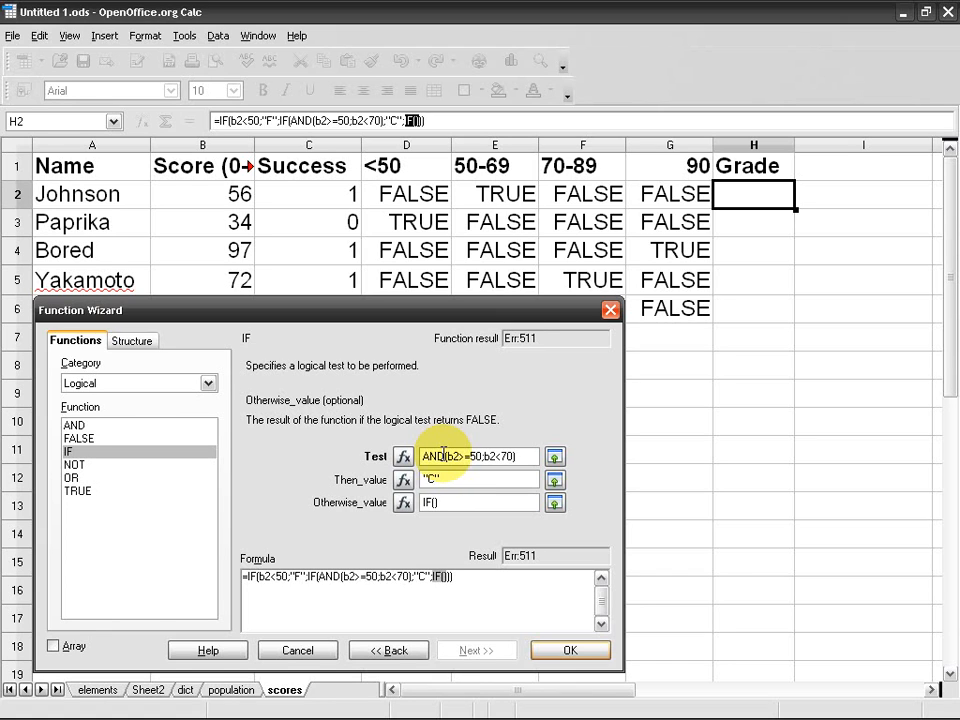
{"action": "left_click", "coordinate": [440, 577]}
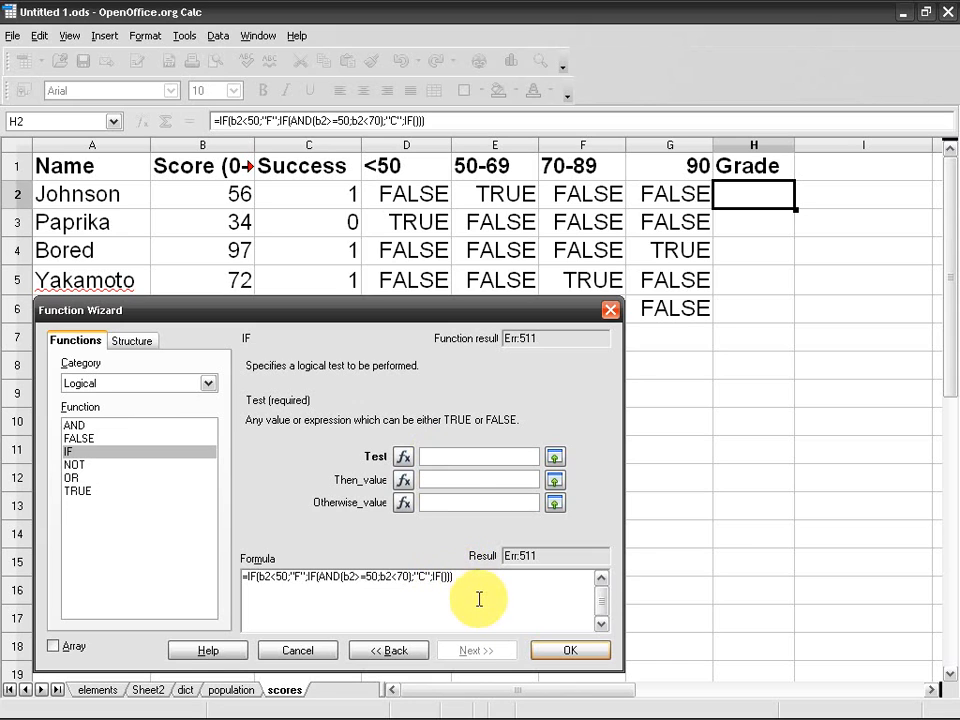
Step: Give the third IF in H2 the test AND(b2>=70;b2<90) and the then-value "B"
{"action": "left_click", "coordinate": [440, 456]}
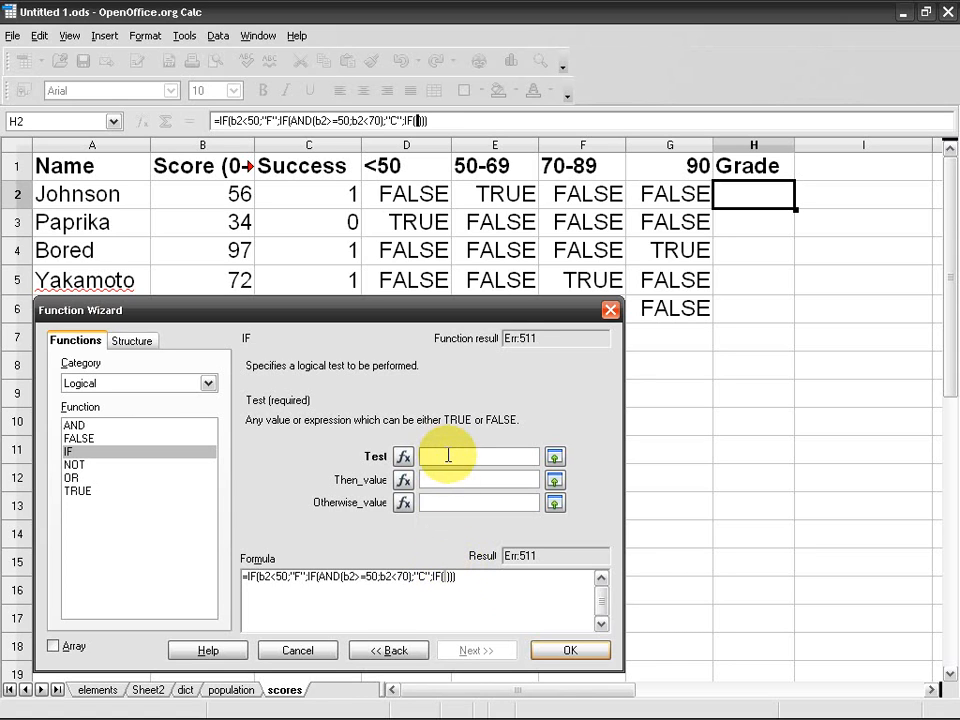
{"action": "type", "text": "AND("}
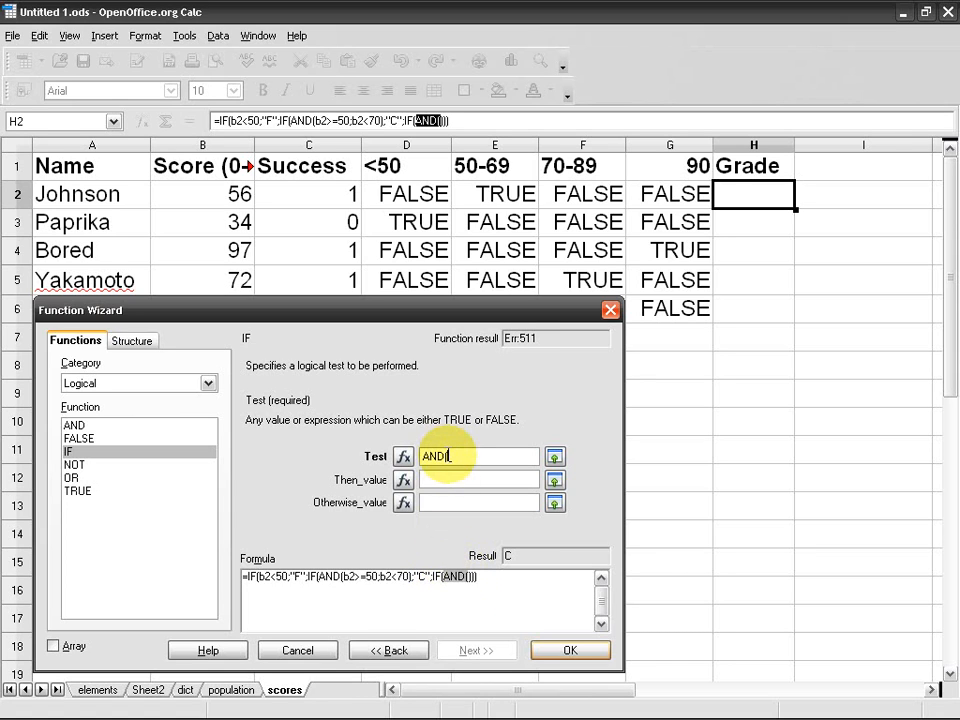
{"action": "type", "text": "b2"}
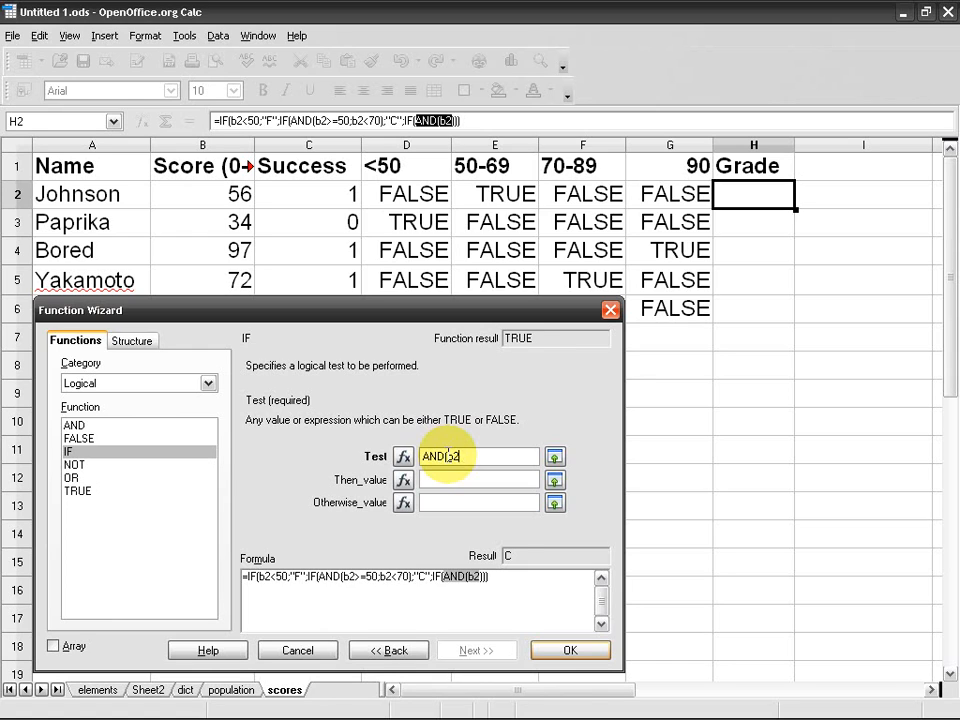
{"action": "type", "text": ">=7"}
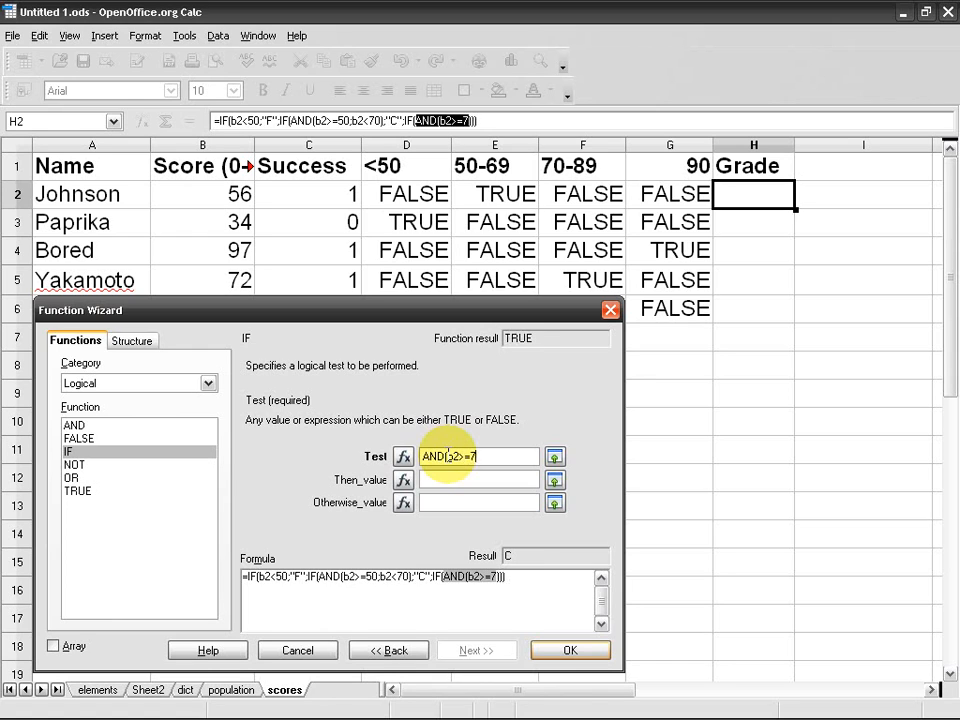
{"action": "type", "text": "0;b2"}
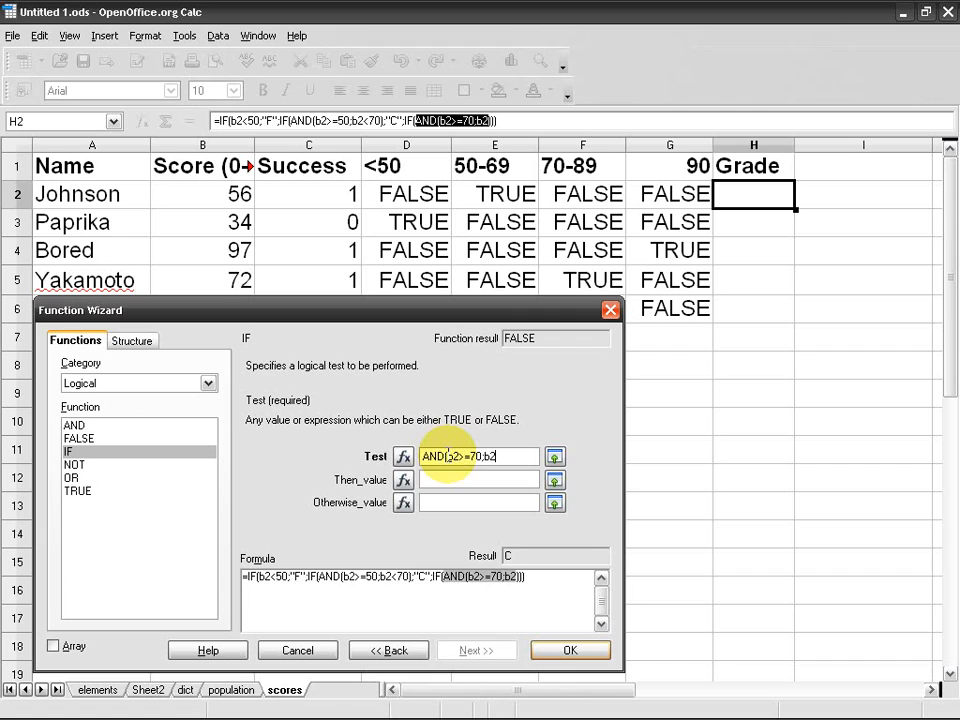
{"action": "type", "text": "<90)"}
{"action": "key", "text": "Tab"}
{"action": "type", "text": "\"B\""}
Step: Add a fourth nested IF() as the otherwise-value of the third IF and open its arguments
{"action": "key", "text": "Tab"}
{"action": "type", "text": "IF()"}
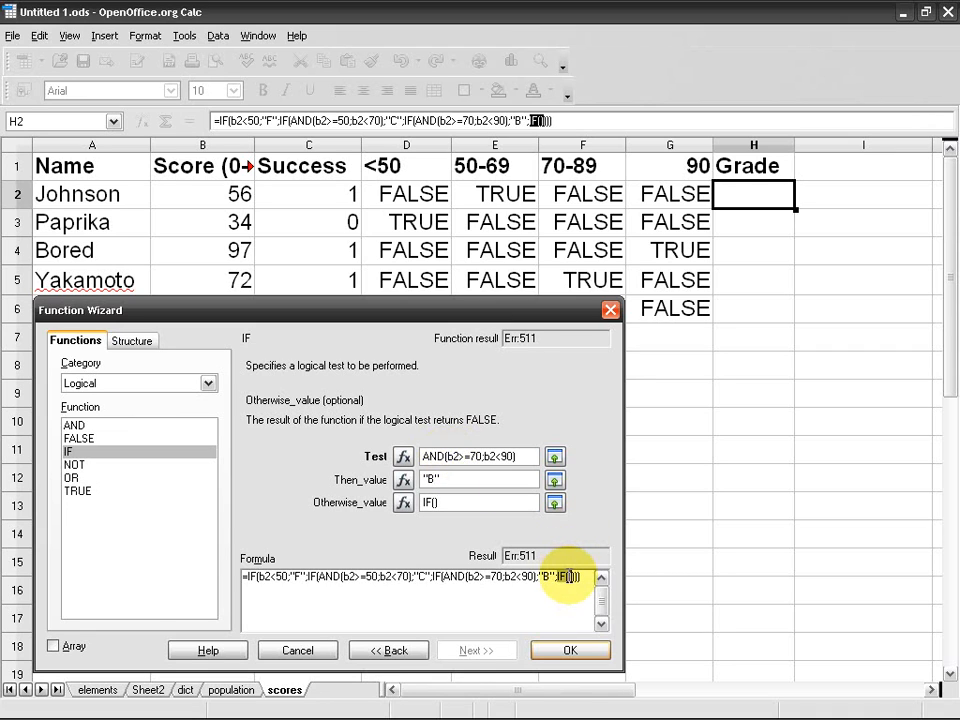
{"action": "left_click", "coordinate": [558, 576]}
Step: Give the innermost IF in H2 the test B2>=90 and the then-value "A"
{"action": "left_click", "coordinate": [442, 456]}
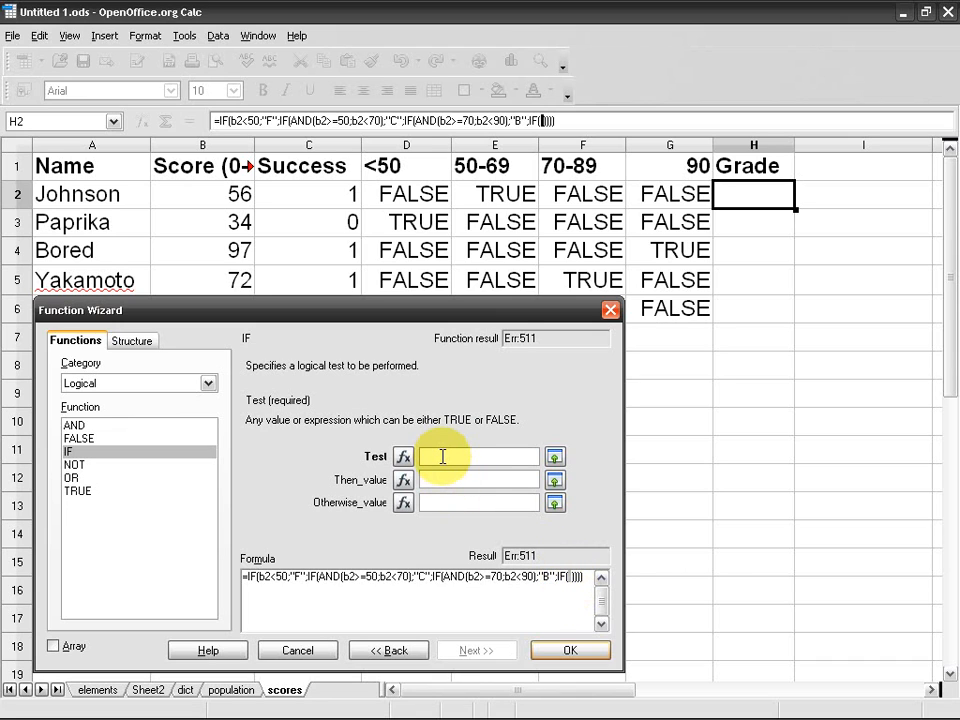
{"action": "type", "text": "B2"}
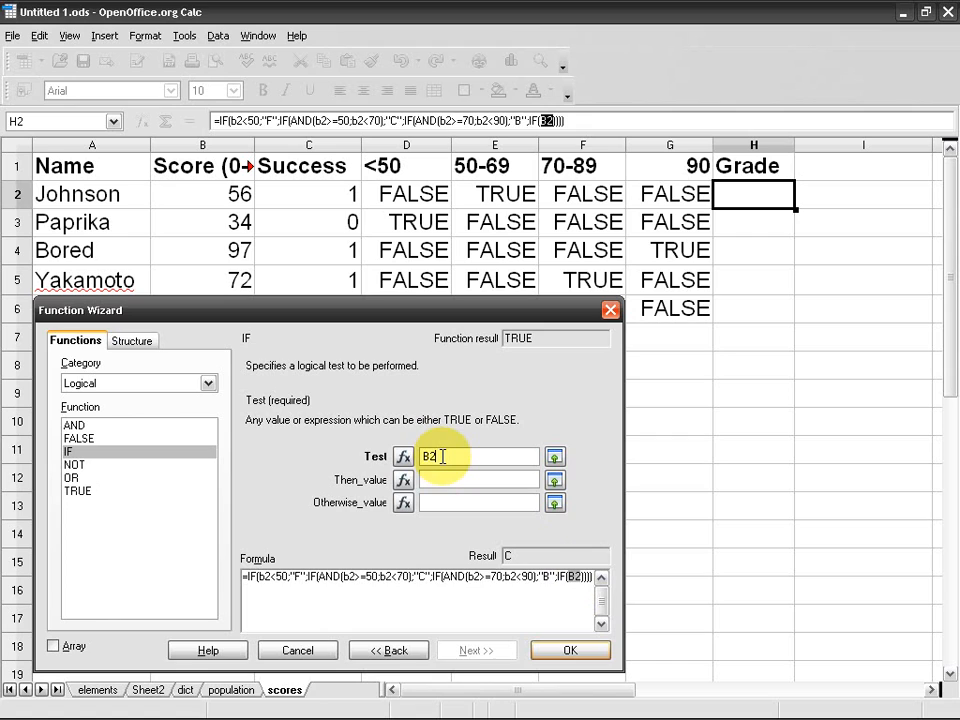
{"action": "type", "text": ">=90"}
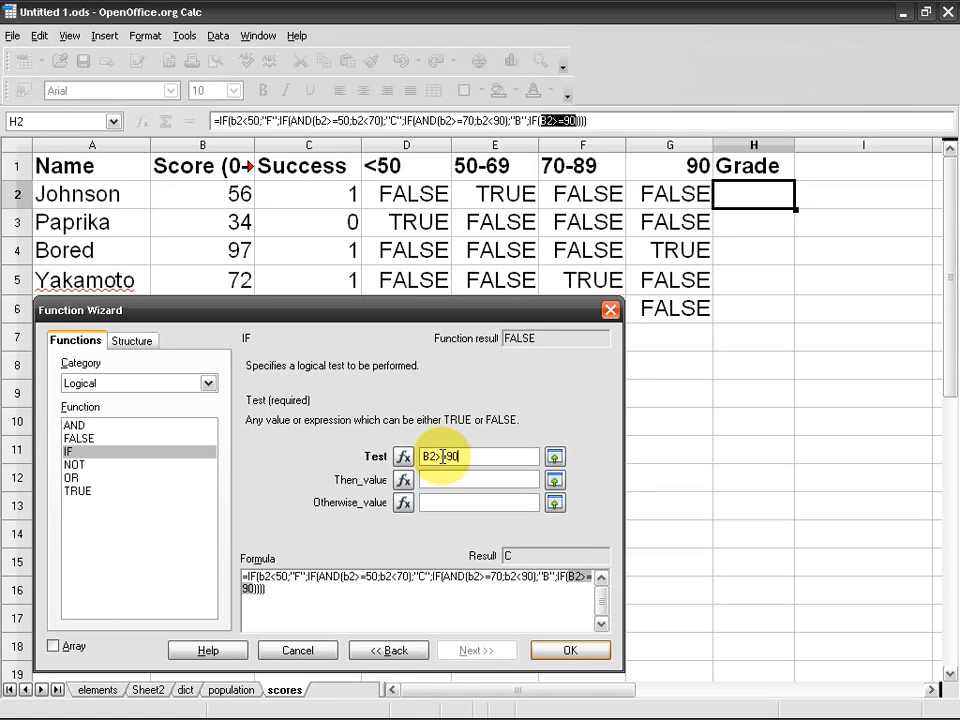
{"action": "key", "text": "Tab"}
{"action": "type", "text": "\"A\""}
{"action": "key", "text": "Tab"}
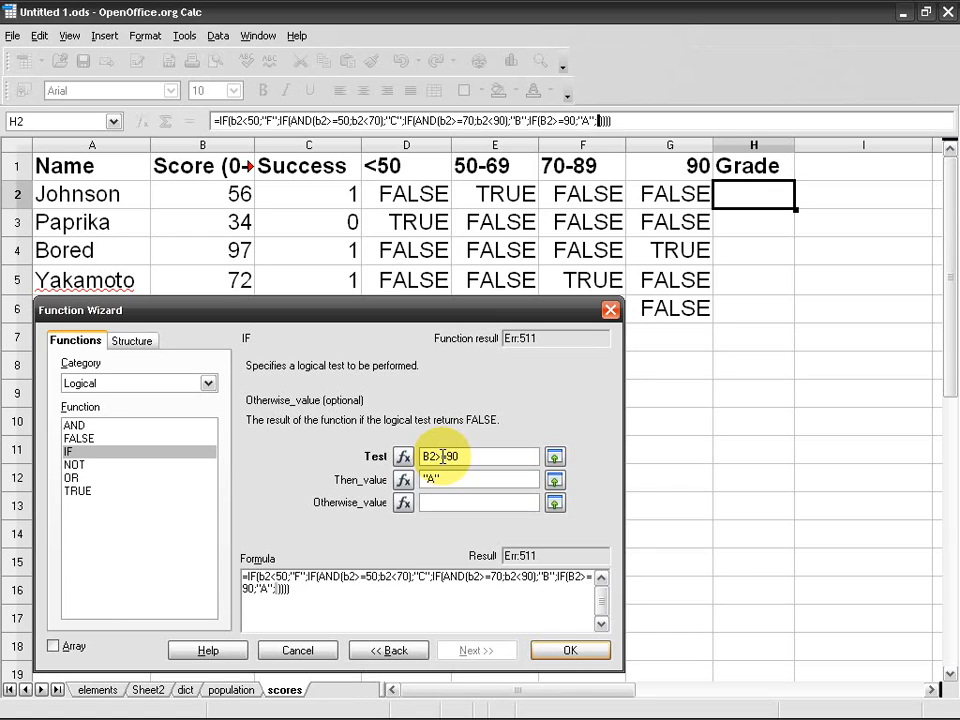
Step: Set the innermost IF's otherwise-value to "error" and insert the finished formula into H2
{"action": "left_click", "coordinate": [428, 502]}
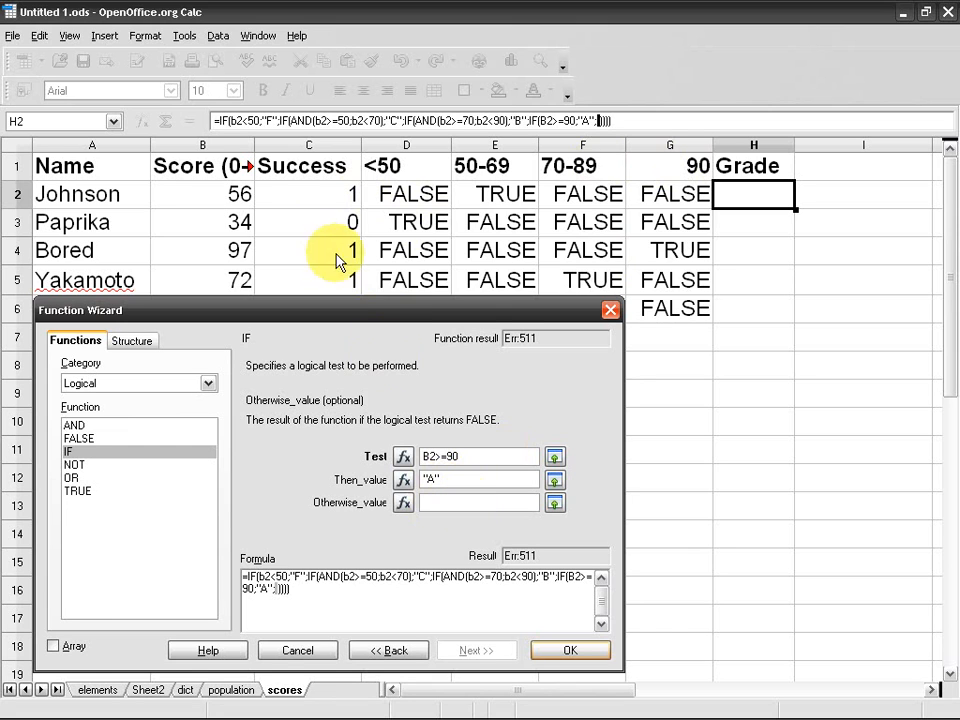
{"action": "left_click_drag", "start_coordinate": [258, 311], "coordinate": [257, 312]}
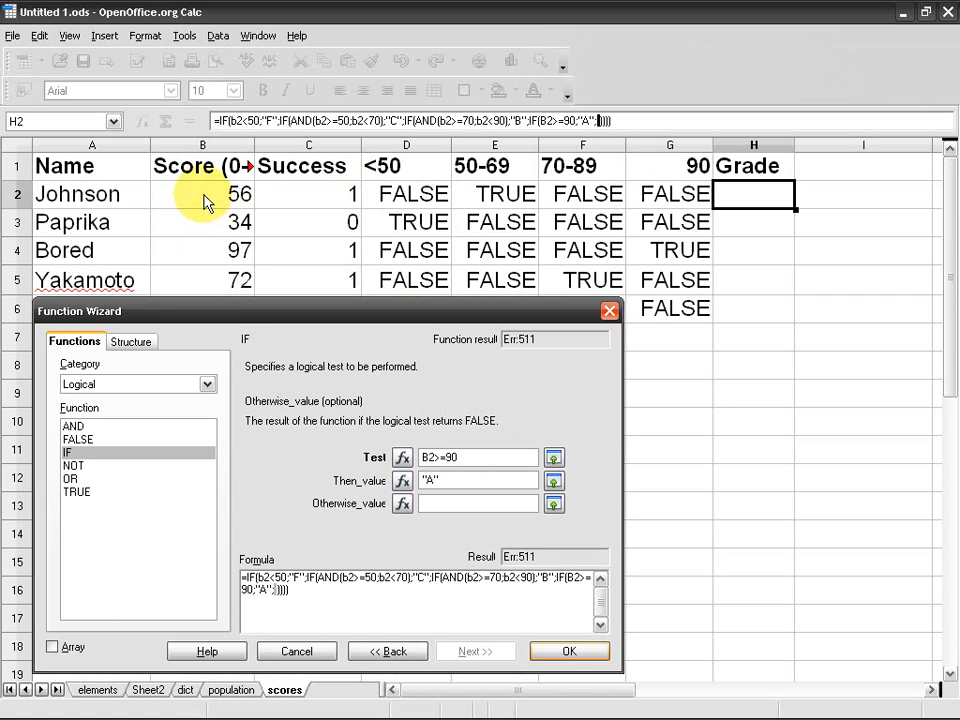
{"action": "type", "text": "\""}
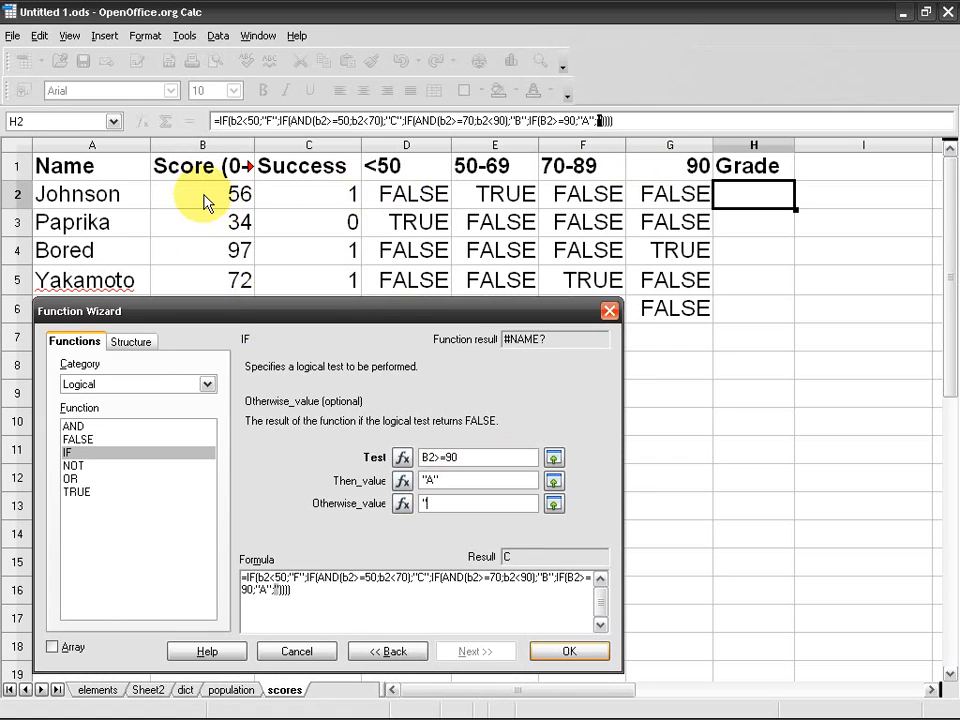
{"action": "type", "text": "error"}
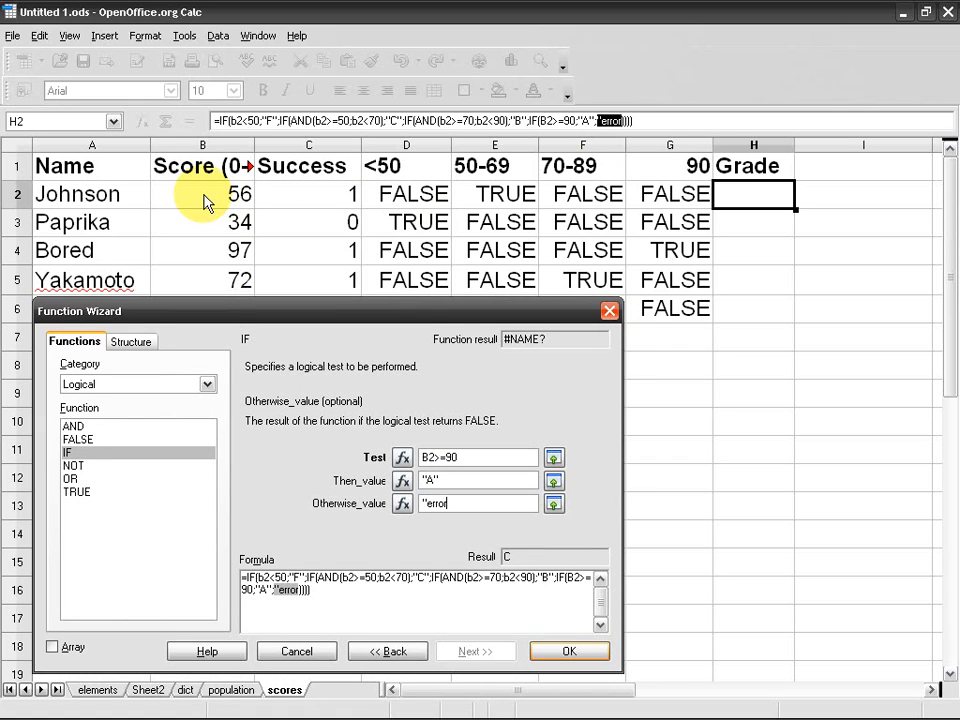
{"action": "type", "text": "\""}
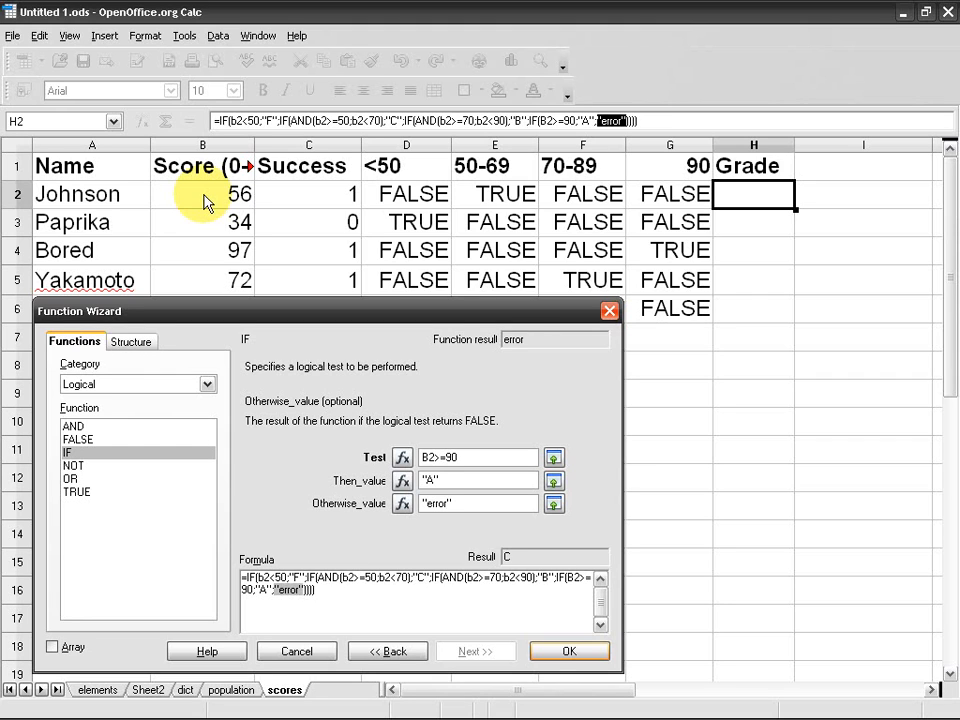
{"action": "key", "text": "Return"}
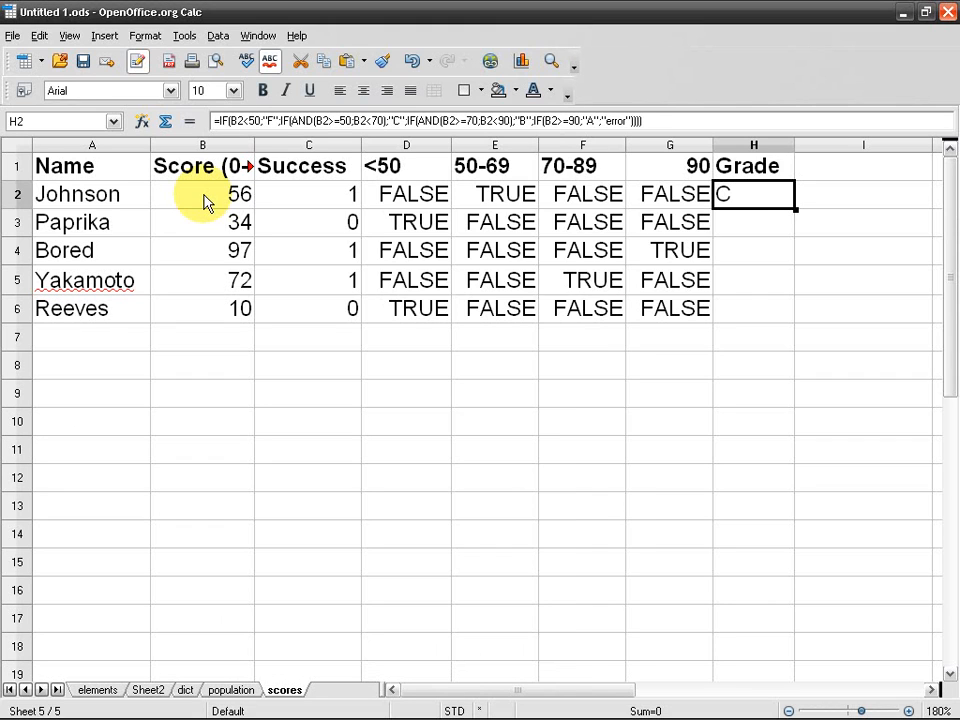
Step: Fill the grade formula from H2 down to H6 and inspect its "error" argument
{"action": "left_click_drag", "start_coordinate": [795, 209], "coordinate": [783, 323]}
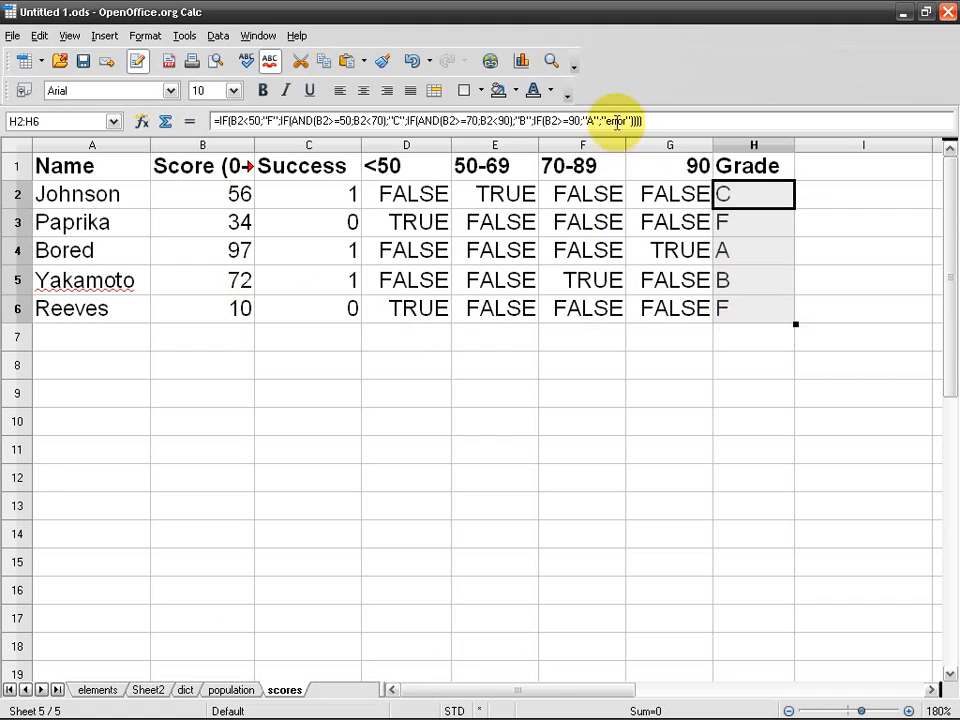
{"action": "left_click", "coordinate": [611, 121]}
{"action": "left_click_drag", "start_coordinate": [602, 121], "coordinate": [629, 121]}
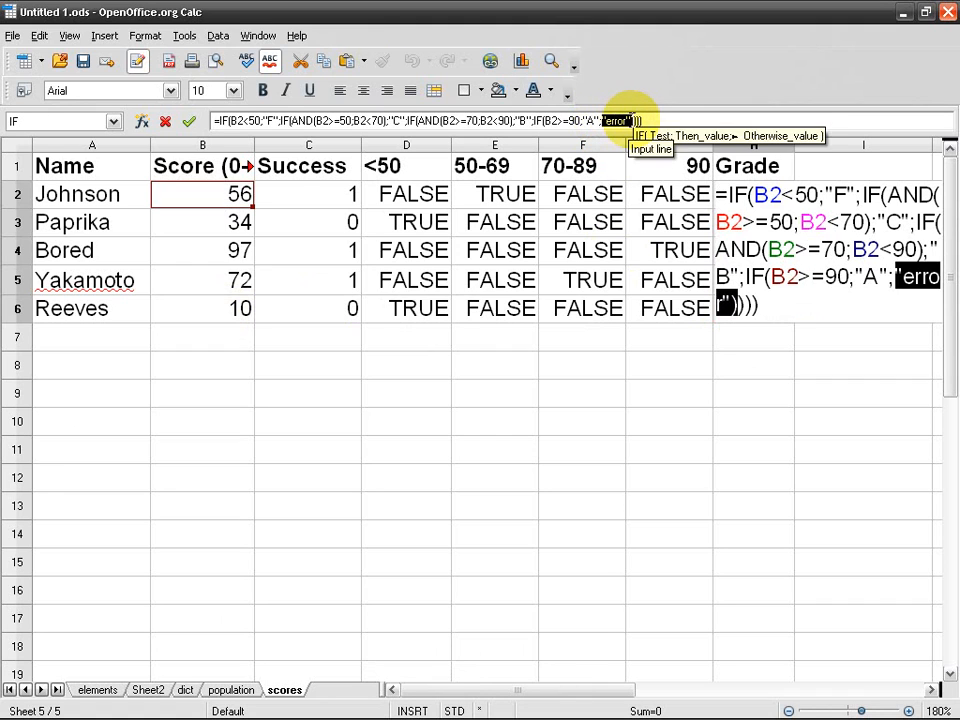
{"action": "key", "text": "Return"}
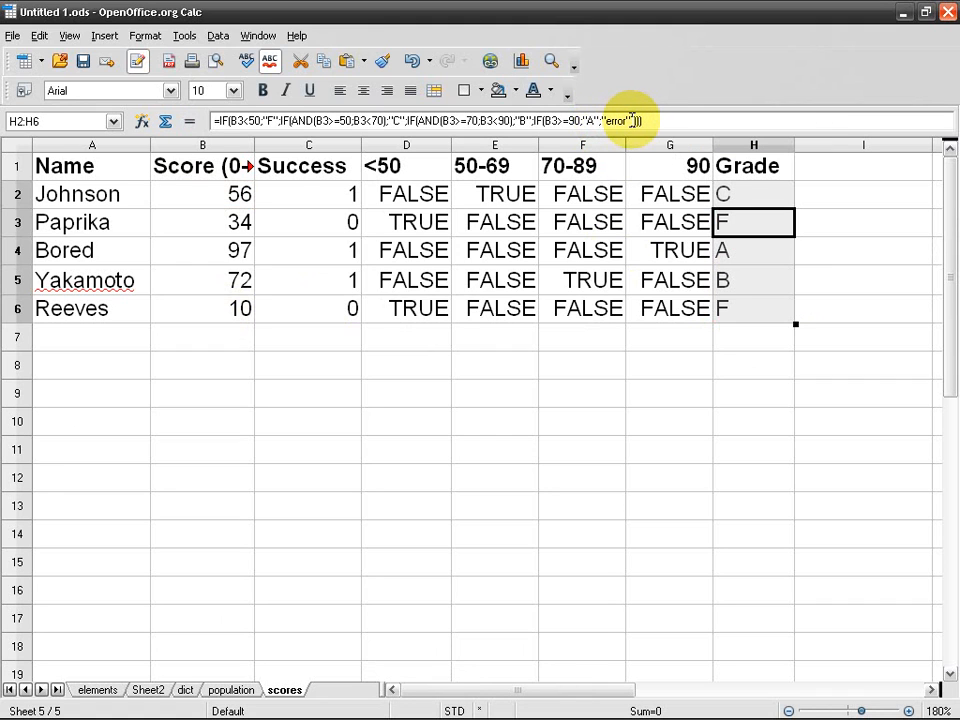
Step: Test the grade formula with a non-numeric score by entering f in B3
{"action": "left_click", "coordinate": [240, 222]}
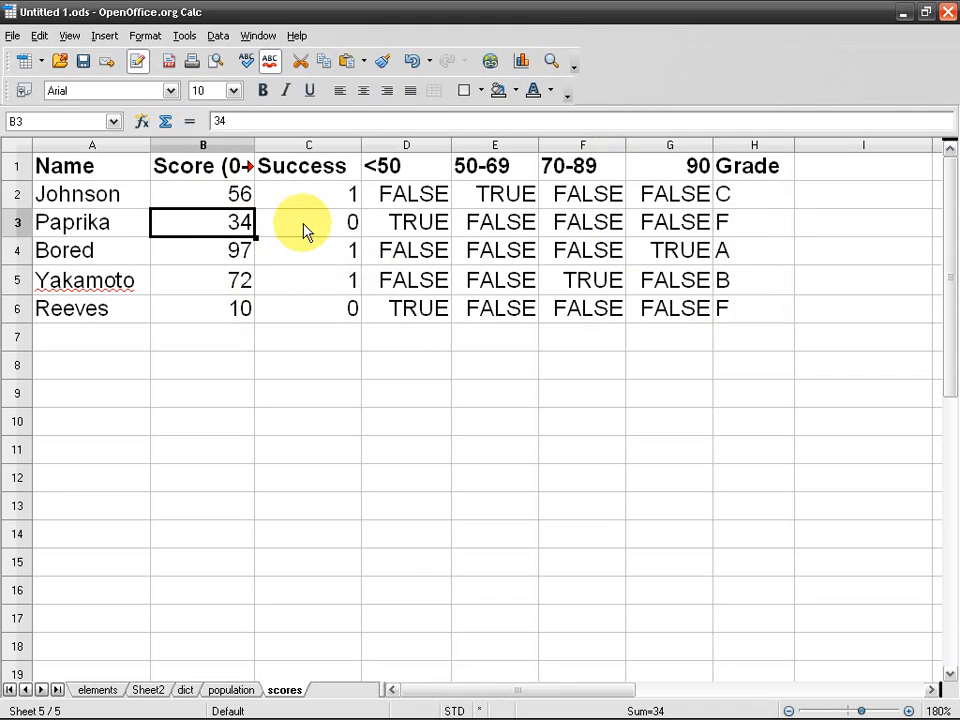
{"action": "type", "text": "f"}
{"action": "key", "text": "Return"}
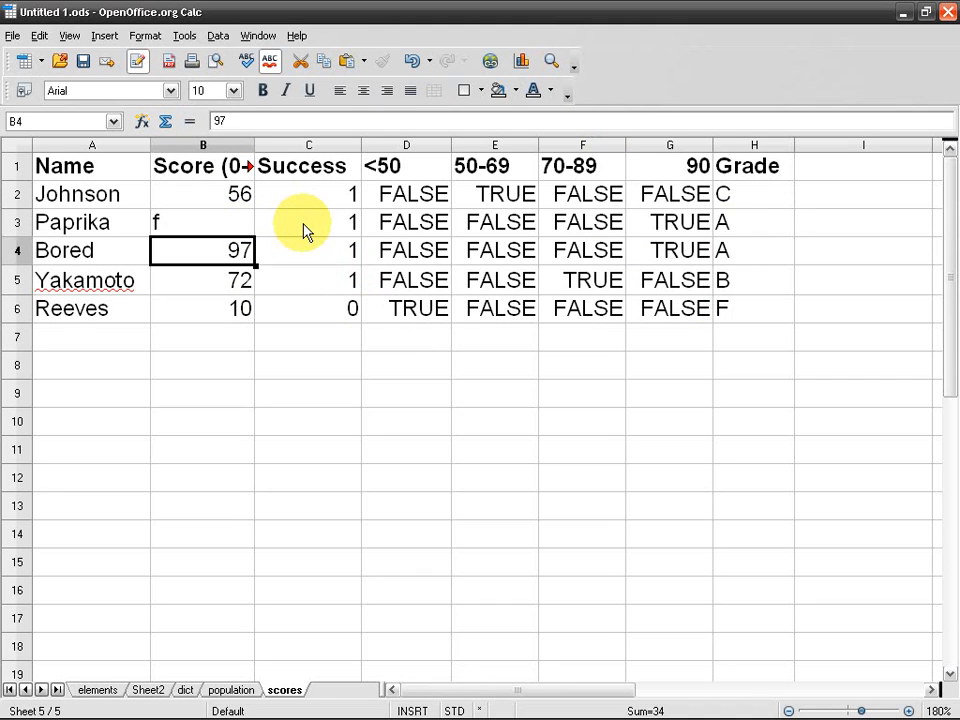
Step: Put double quotation marks around the f in B3, so the score reads "f"
{"action": "left_click", "coordinate": [197, 234]}
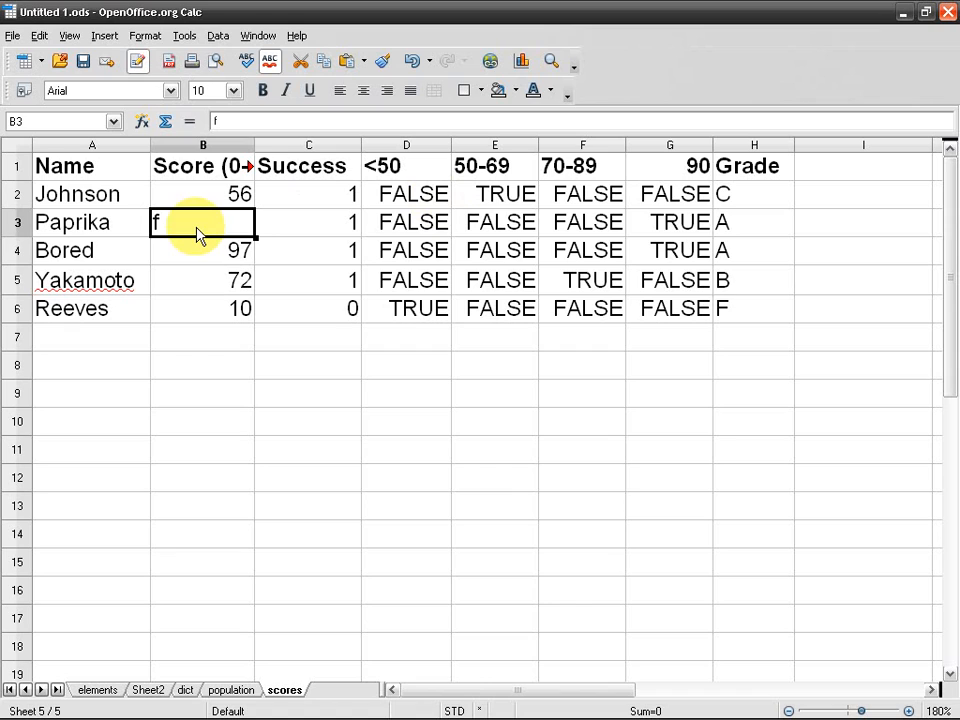
{"action": "double_click", "coordinate": [200, 234]}
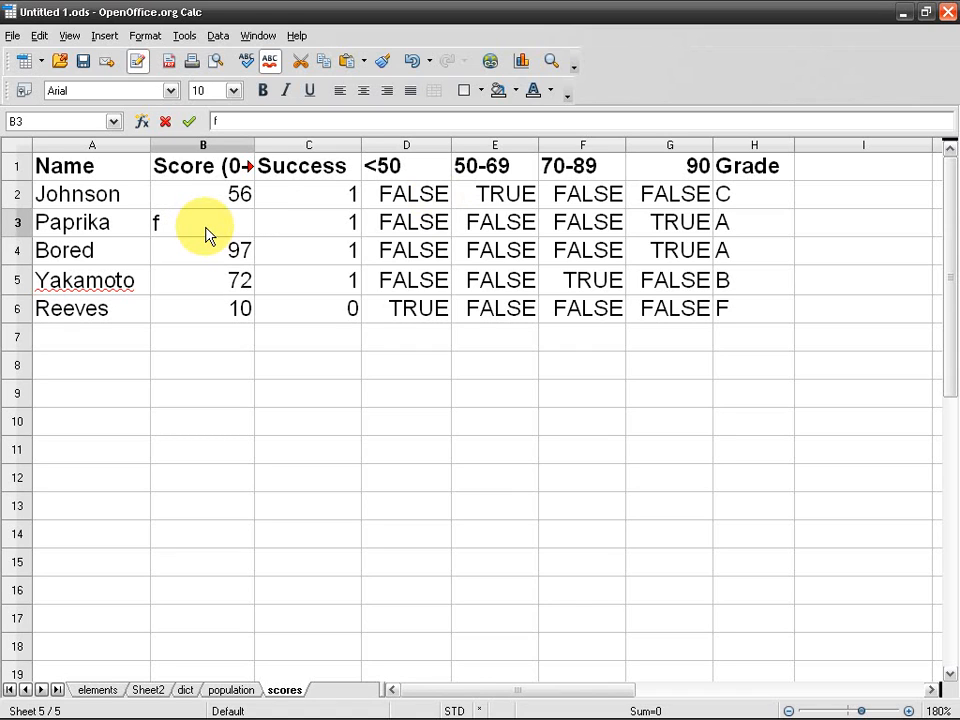
{"action": "key", "text": "Home"}
{"action": "type", "text": "\""}
{"action": "key", "text": "End"}
{"action": "type", "text": "\""}
{"action": "key", "text": "Return"}
Step: Clear the text score in B3 and enter 50 instead
{"action": "left_click", "coordinate": [197, 234]}
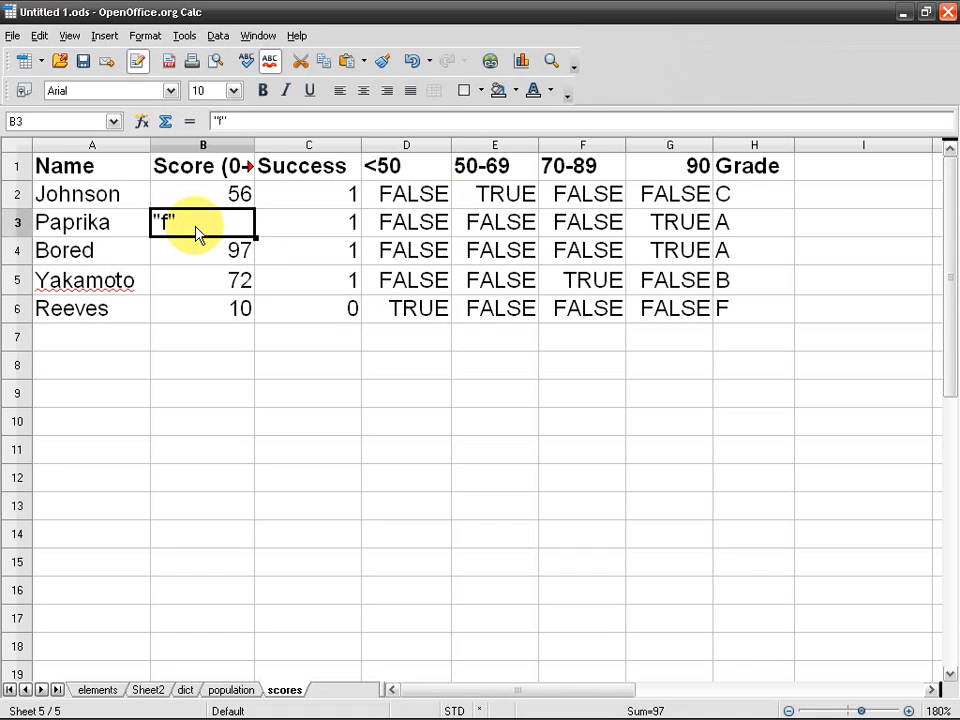
{"action": "key", "text": "Delete"}
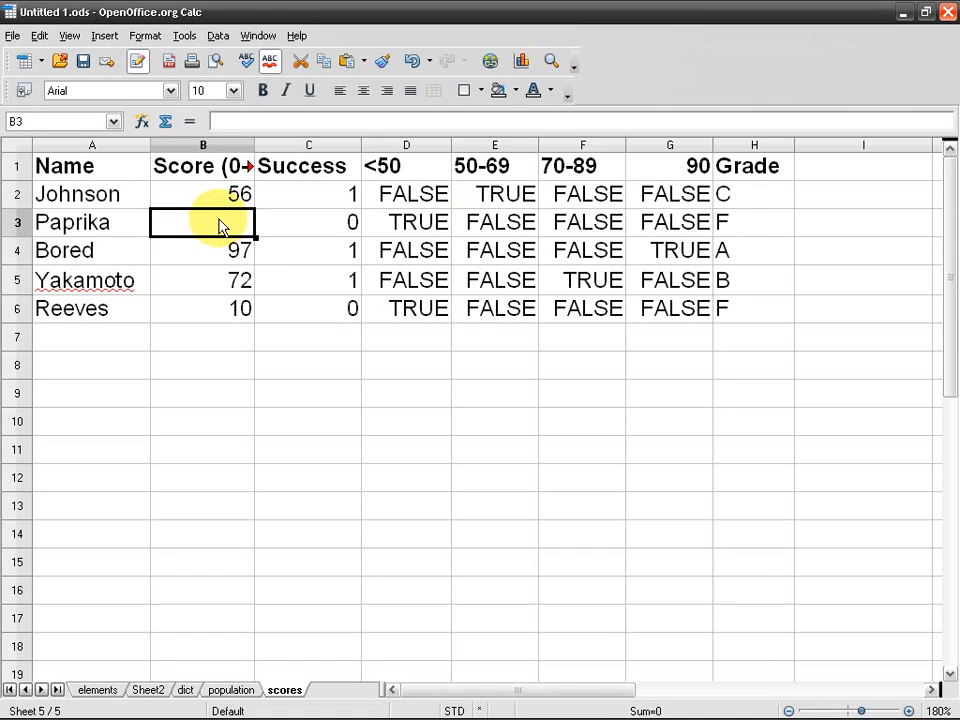
{"action": "type", "text": "50"}
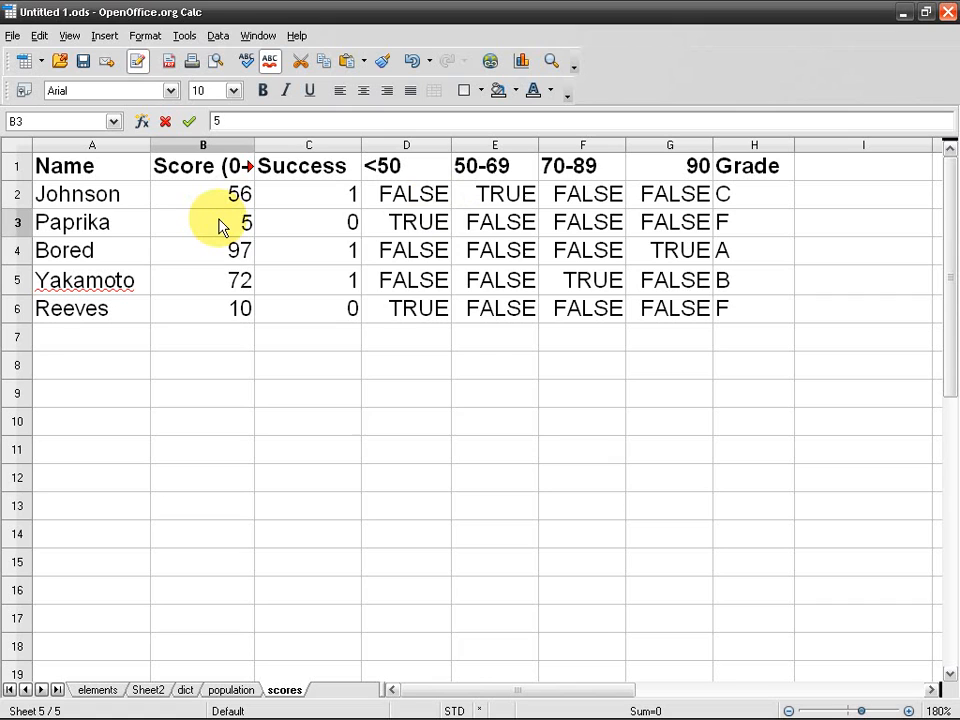
{"action": "key", "text": "Return"}
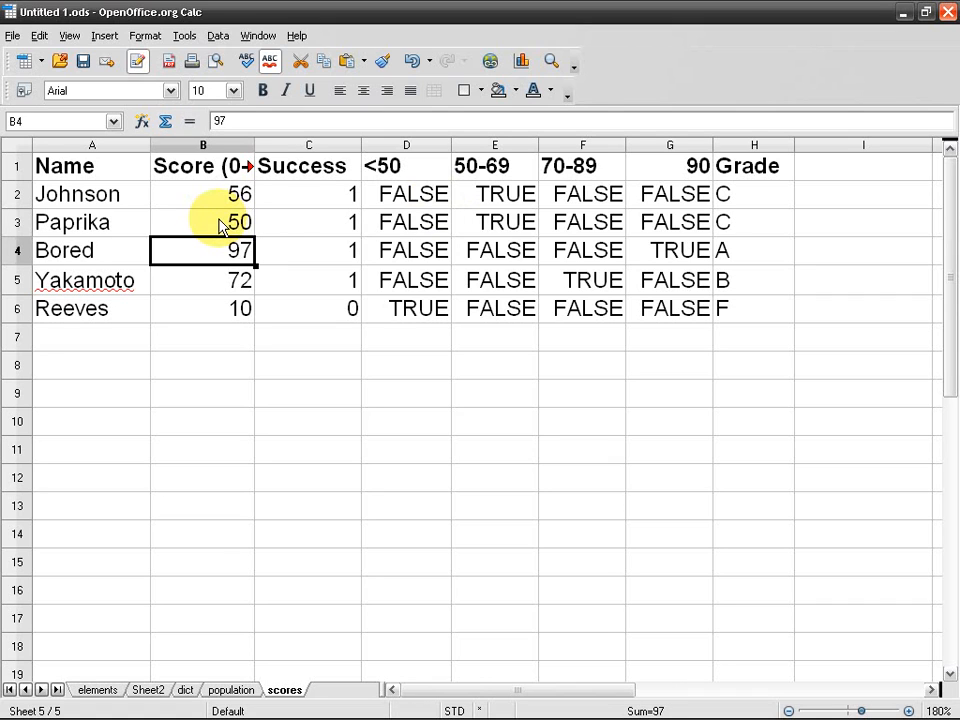
Step: Test non-numeric scores in B4 by entering # and replacing it with the text sdf
{"action": "type", "text": "#"}
{"action": "left_click", "coordinate": [750, 250]}
{"action": "left_click", "coordinate": [189, 262]}
{"action": "type", "text": "sdf"}
{"action": "key", "text": "Return"}
Step: Examine the nested IF formula in H4 against the text score in B4 and the <50 formula in D2
{"action": "left_click", "coordinate": [744, 256]}
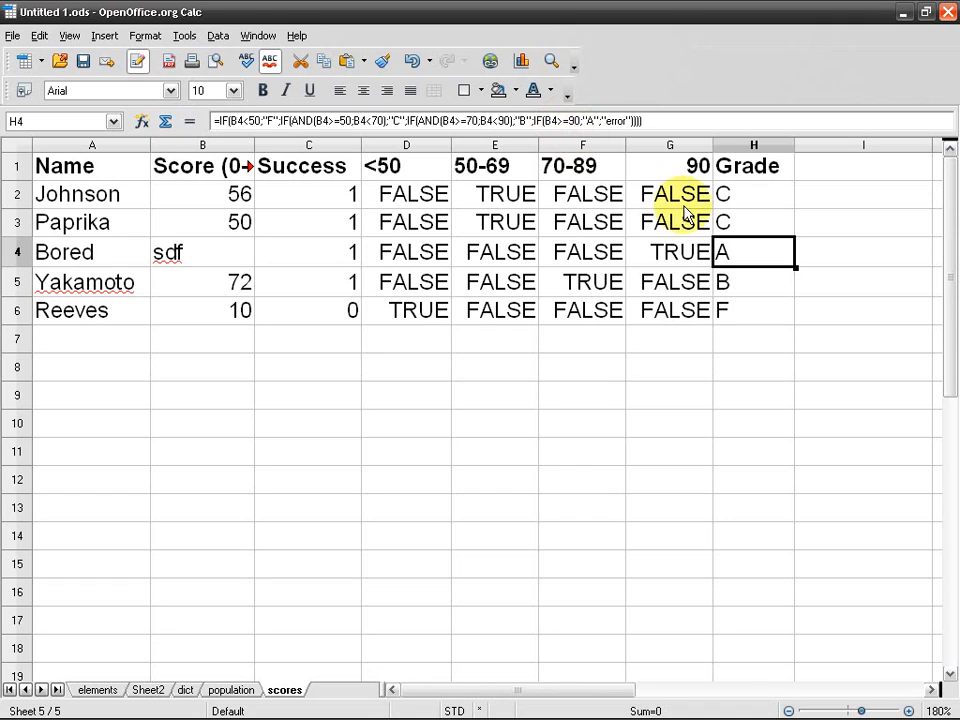
{"action": "left_click", "coordinate": [222, 262]}
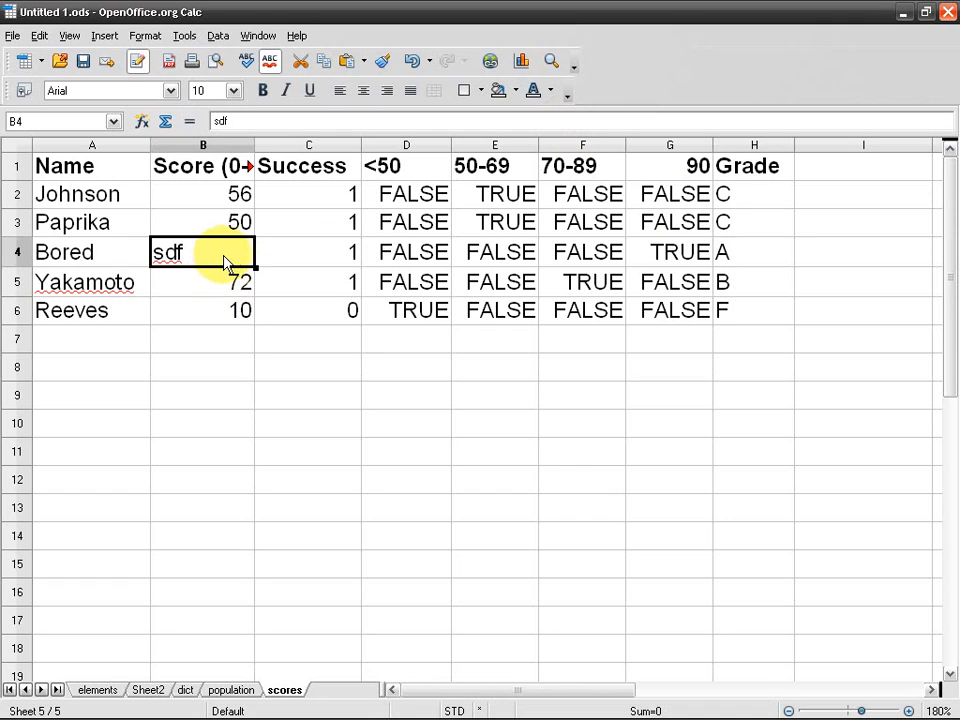
{"action": "double_click", "coordinate": [718, 250]}
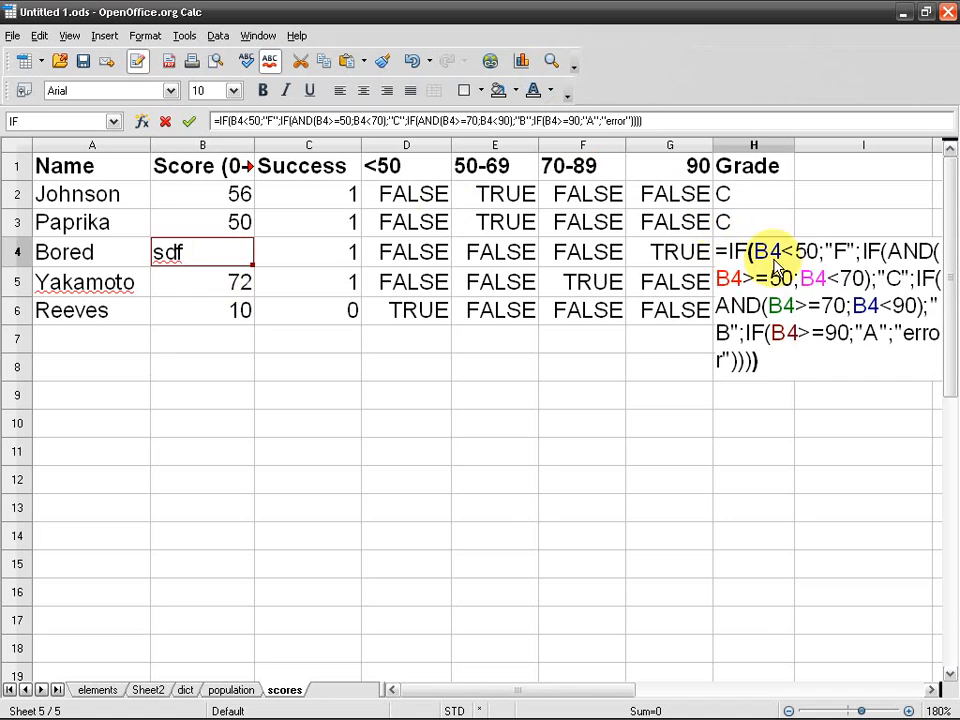
{"action": "left_click_drag", "start_coordinate": [531, 692], "coordinate": [569, 692]}
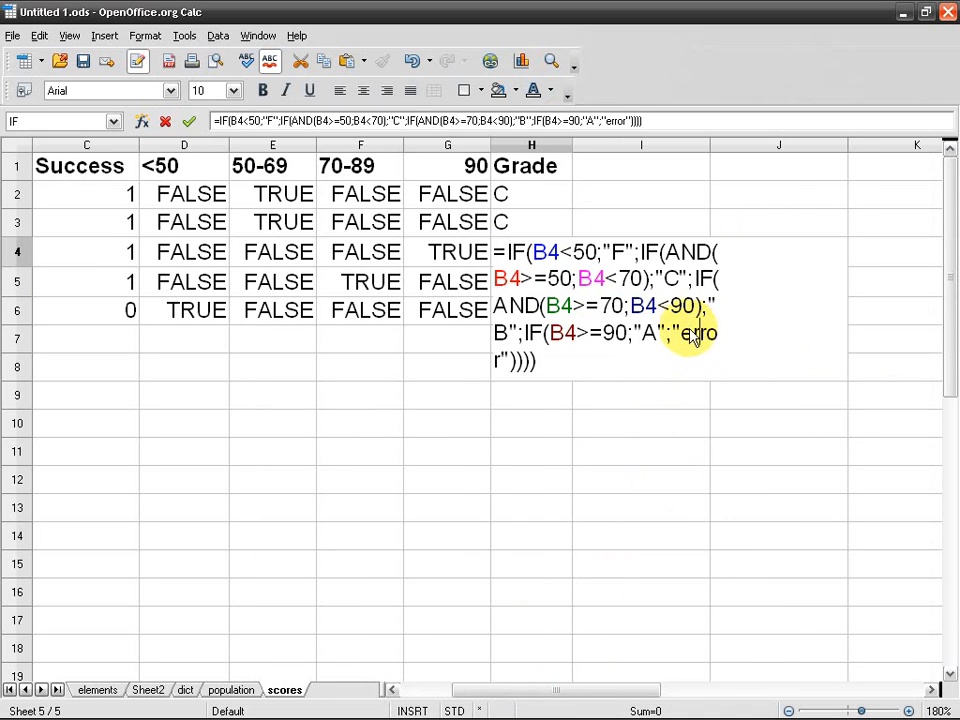
{"action": "key", "text": "Return"}
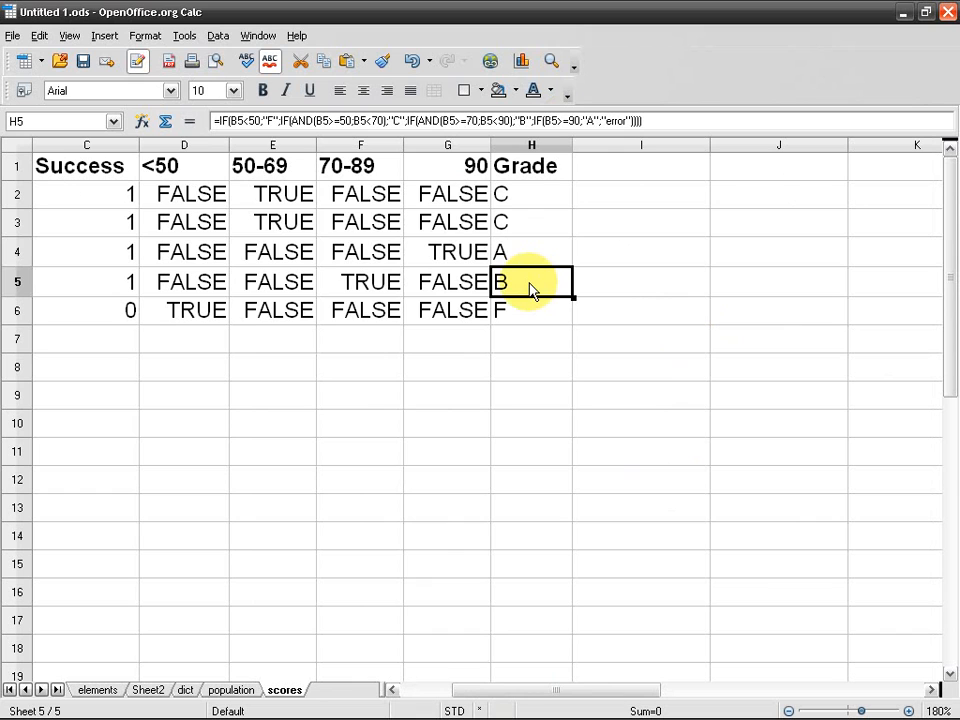
{"action": "left_click_drag", "start_coordinate": [585, 688], "coordinate": [476, 690]}
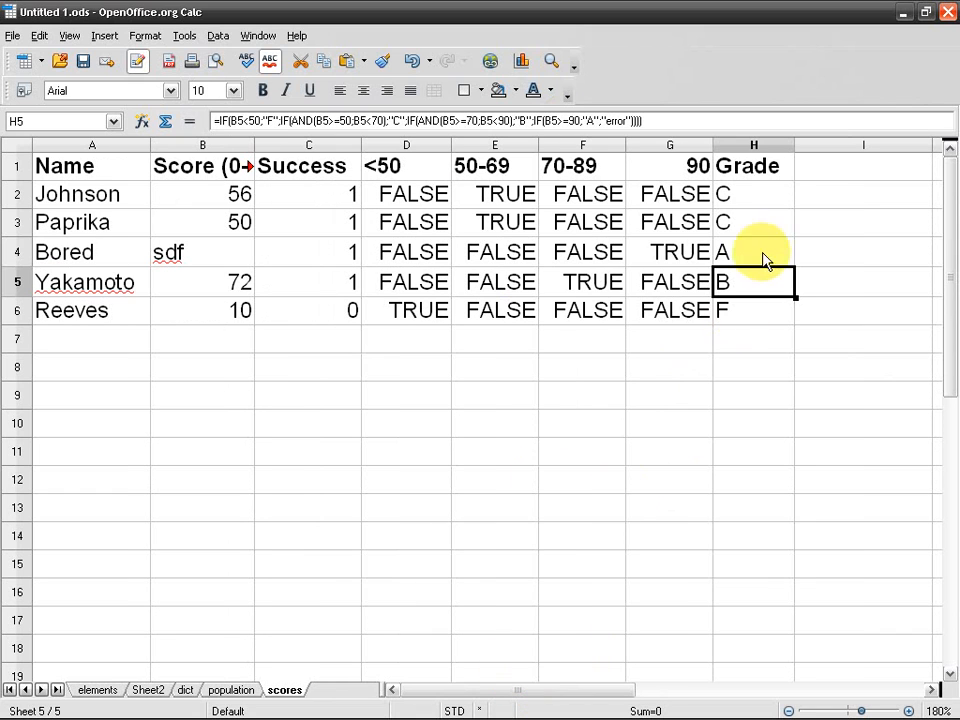
{"action": "left_click", "coordinate": [420, 200]}
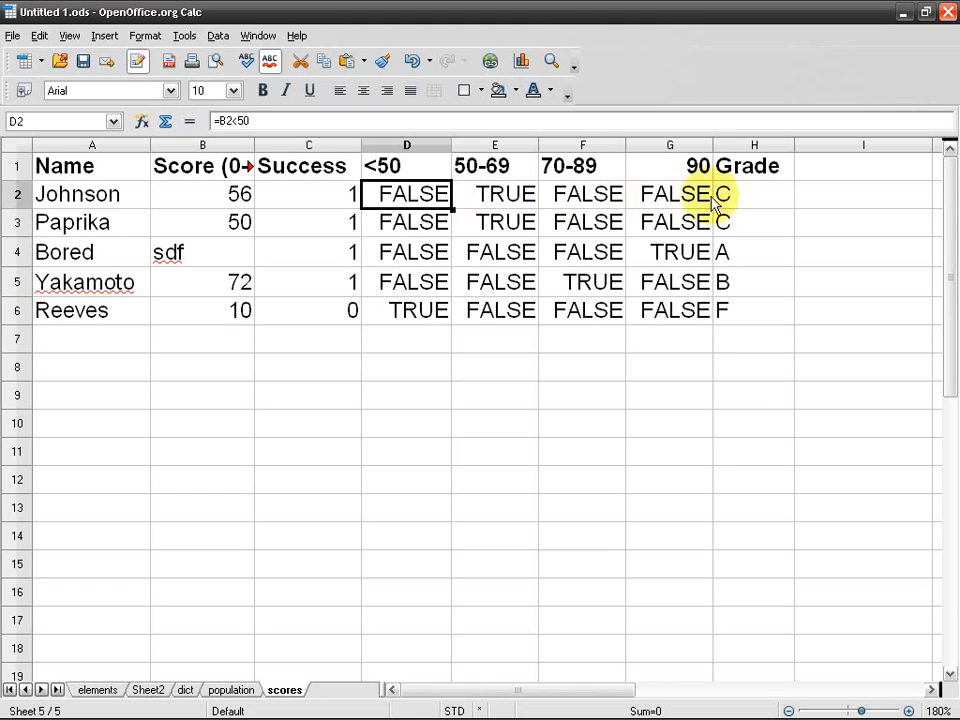
{"action": "left_click", "coordinate": [205, 255]}
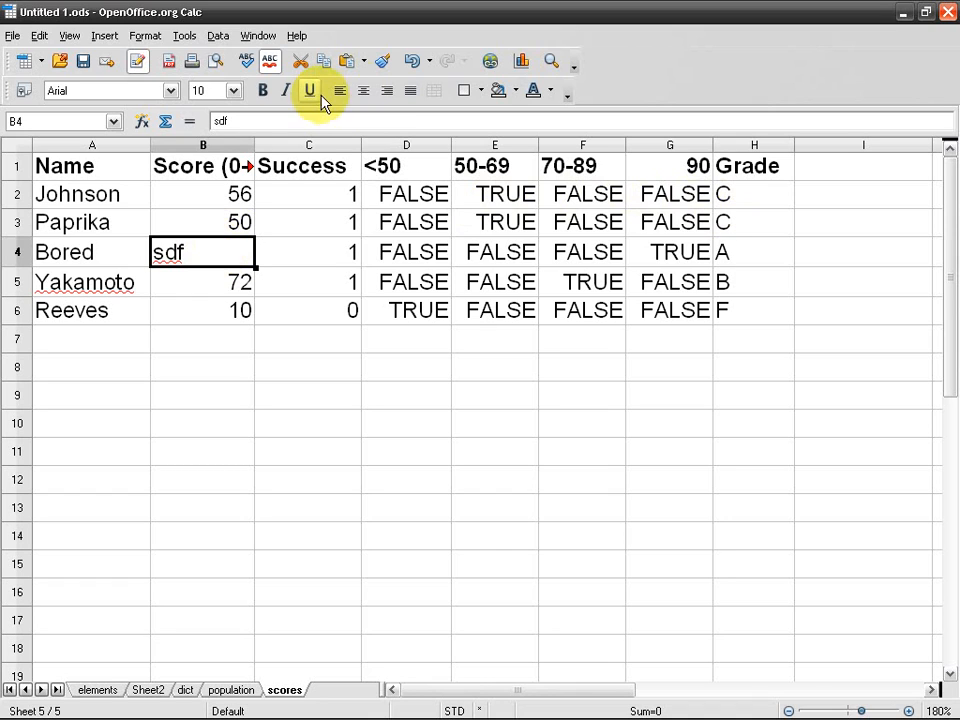
Step: Undo the series of test scores entered in B4 and the grade formula refill, and redo the entry of 50 in B3
{"action": "left_click", "coordinate": [412, 61]}
{"action": "left_click", "coordinate": [412, 61]}
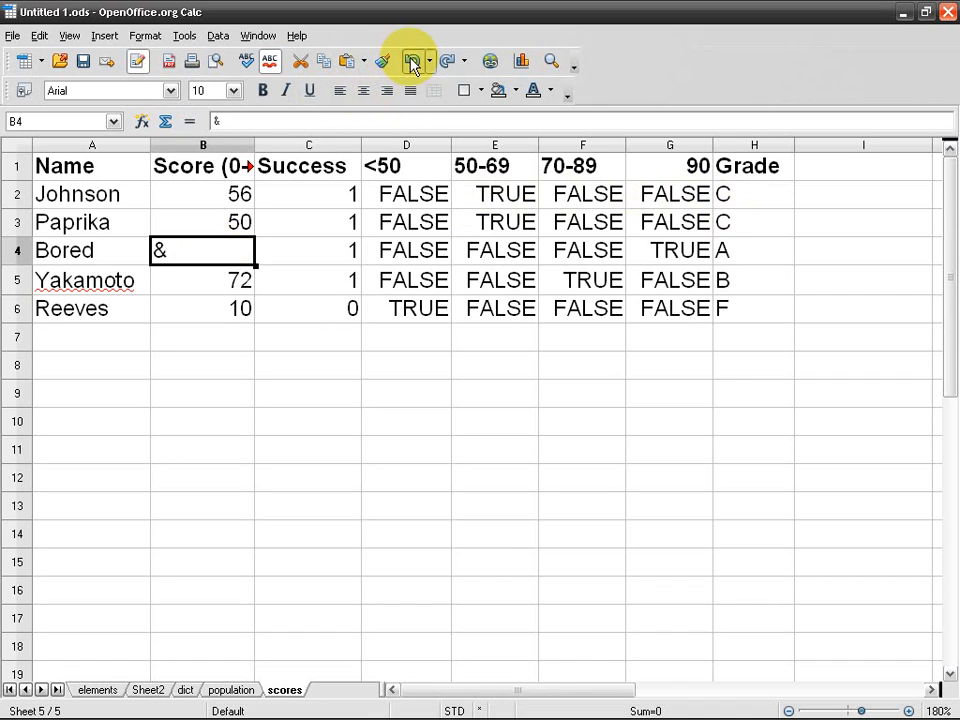
{"action": "left_click", "coordinate": [412, 62]}
{"action": "left_click", "coordinate": [412, 61]}
{"action": "left_click", "coordinate": [412, 61]}
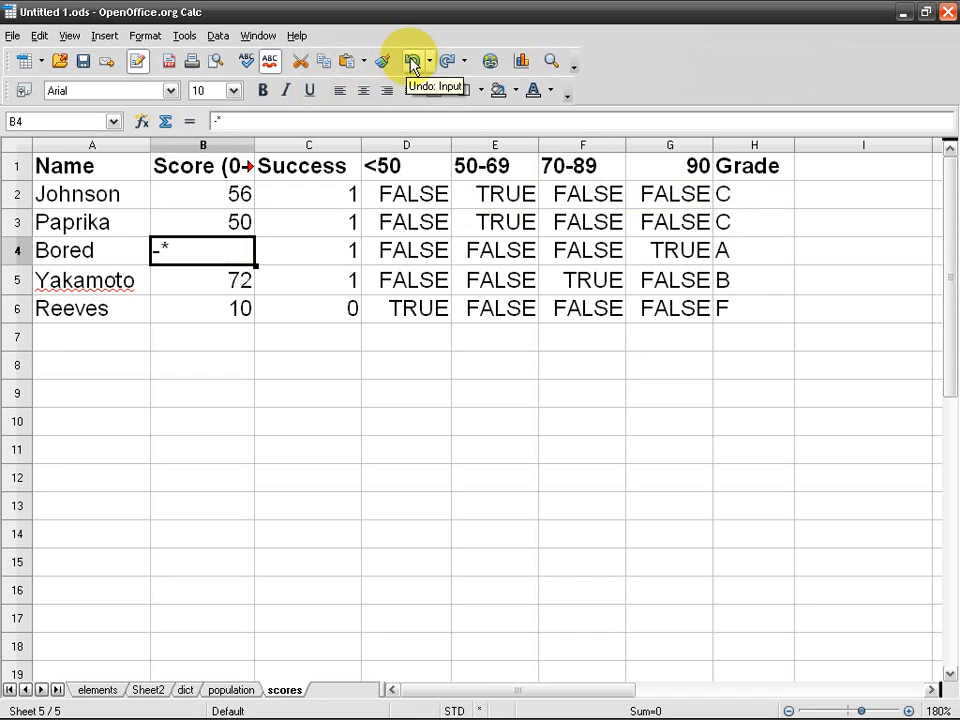
{"action": "left_click", "coordinate": [412, 61]}
{"action": "left_click", "coordinate": [412, 61]}
{"action": "left_click", "coordinate": [412, 61]}
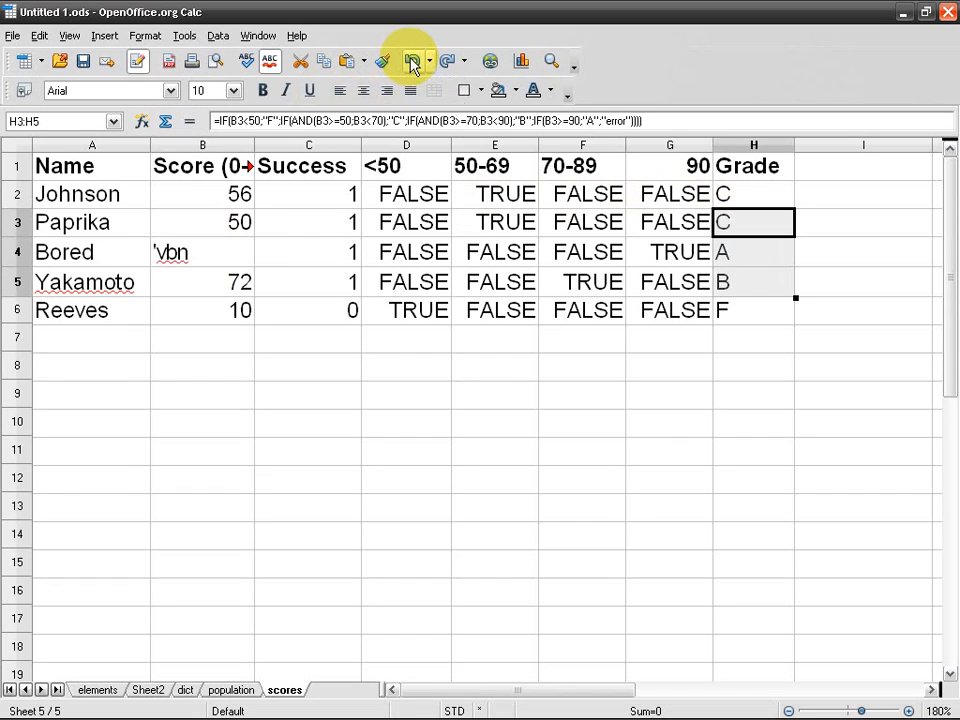
{"action": "left_click", "coordinate": [412, 61]}
{"action": "left_click", "coordinate": [412, 61]}
{"action": "left_click", "coordinate": [412, 61]}
{"action": "left_click", "coordinate": [412, 61]}
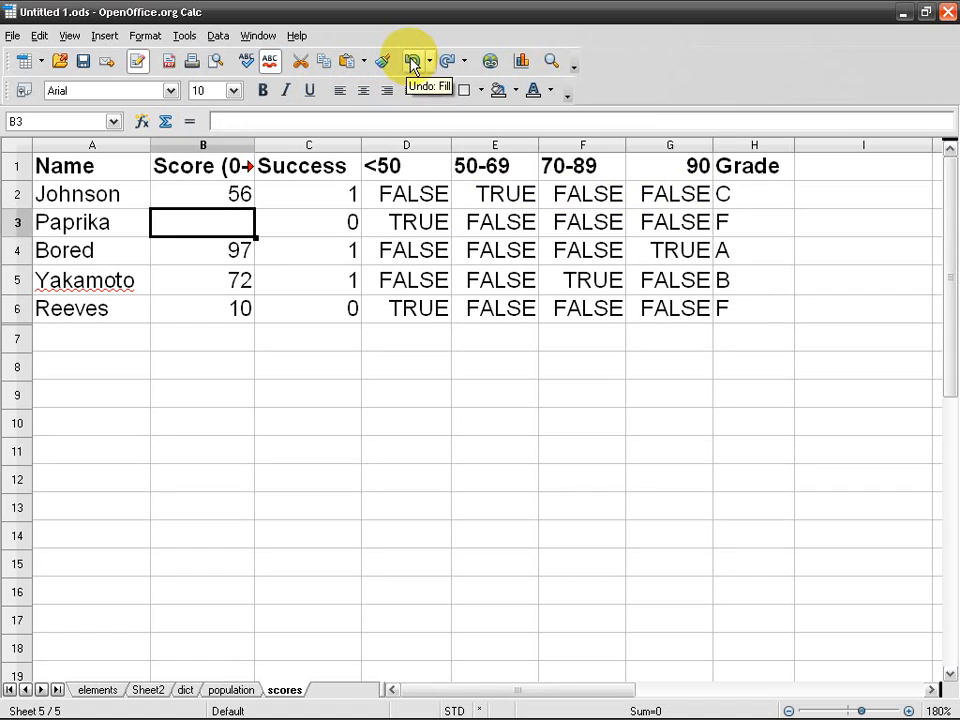
{"action": "left_click", "coordinate": [447, 61]}
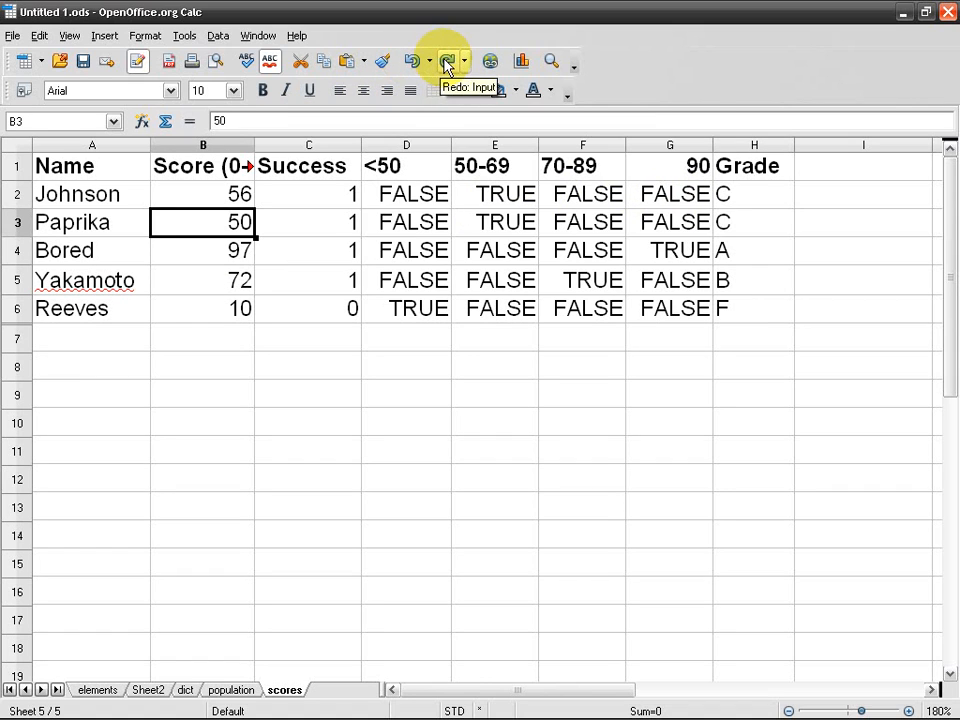
Step: Fill the nested IF grade formula from H2 down through H6, and select the score in B4
{"action": "left_click", "coordinate": [760, 196]}
{"action": "left_click", "coordinate": [798, 214]}
{"action": "left_click", "coordinate": [789, 205]}
{"action": "left_click_drag", "start_coordinate": [795, 210], "coordinate": [790, 326]}
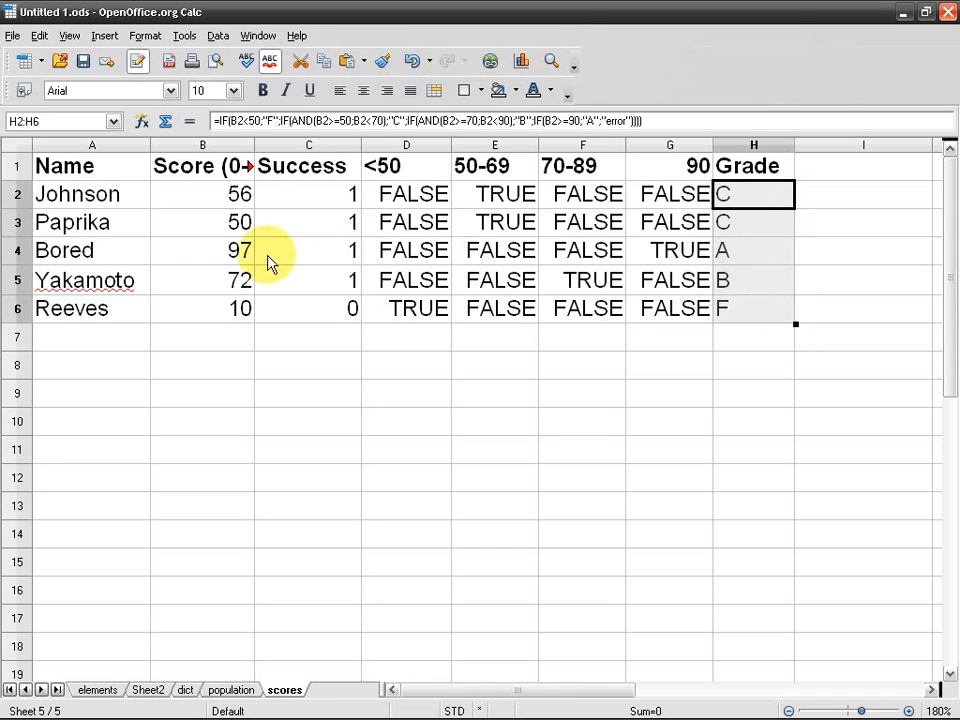
{"action": "left_click", "coordinate": [235, 256]}
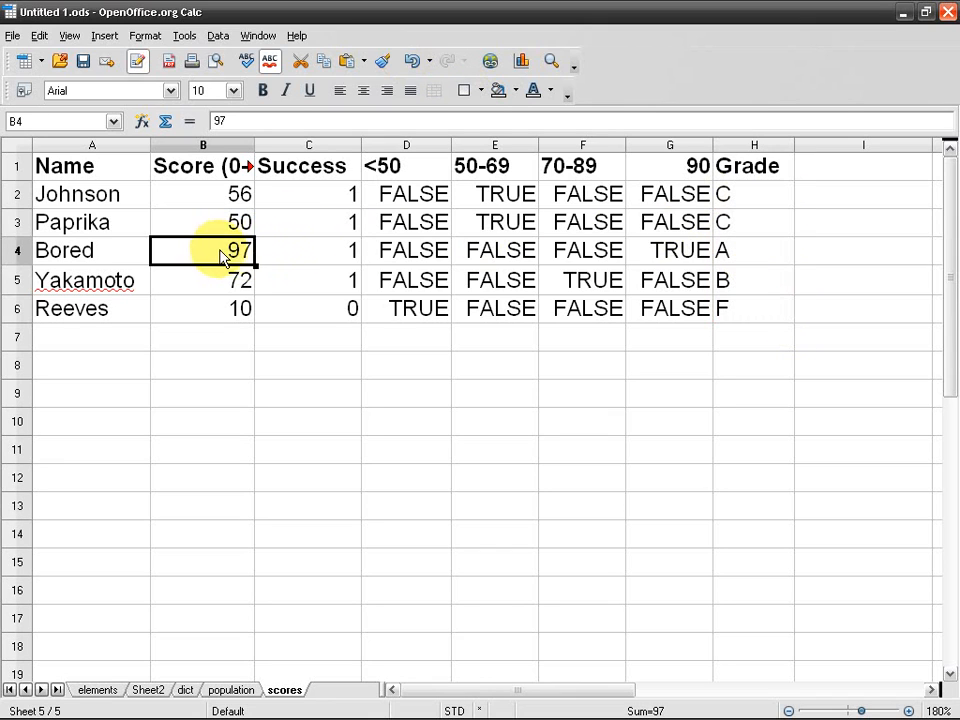